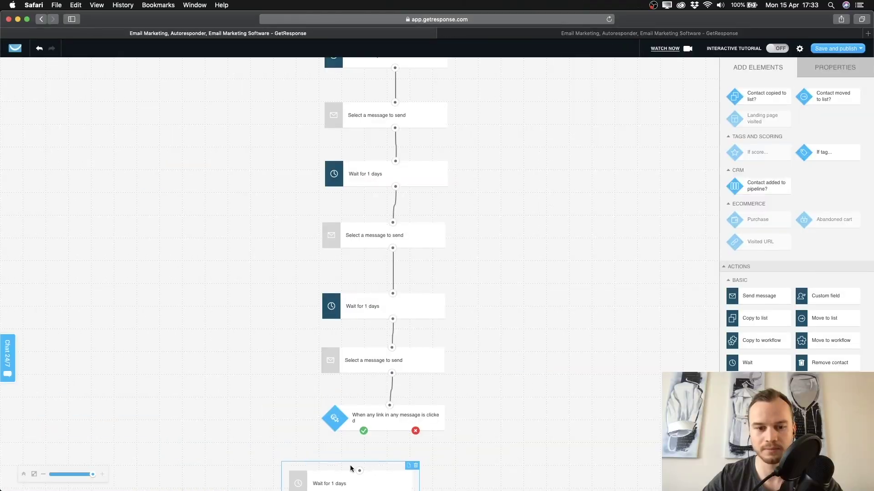
Step: Reposition the unconnected Wait element below the link-clicked condition and connect the condition's positive branch to it
{"action": "left_click_drag", "start_coordinate": [350, 461], "coordinate": [271, 452]}
{"action": "scroll", "coordinate": [286, 439], "scroll_direction": "down", "scroll_amount": 2}
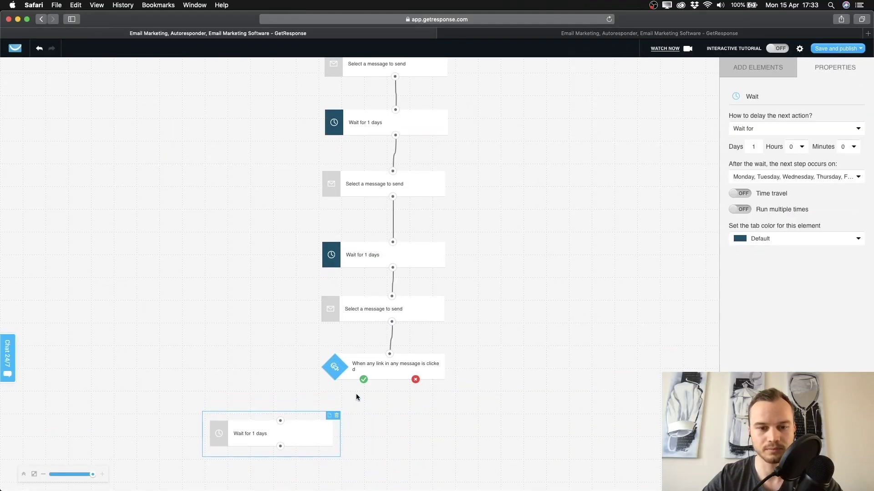
{"action": "left_click_drag", "start_coordinate": [363, 380], "coordinate": [279, 421]}
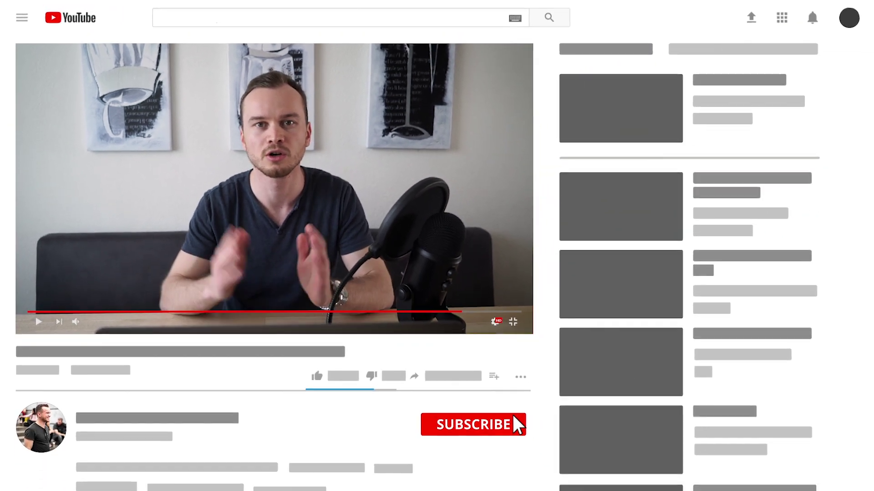
{"action": "left_click", "coordinate": [605, 484]}
{"action": "left_click", "coordinate": [515, 424]}
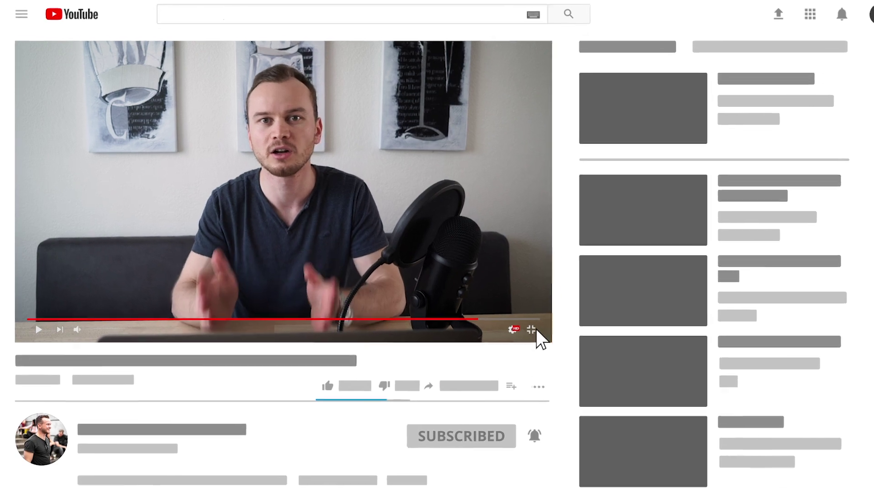
{"action": "left_click", "coordinate": [537, 331]}
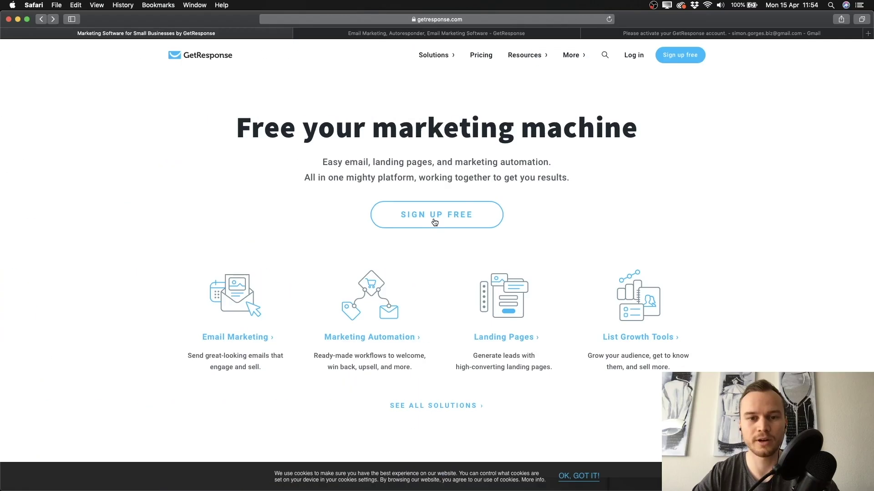
Step: Start the free account sign-up from the GetResponse homepage
{"action": "left_click", "coordinate": [434, 222]}
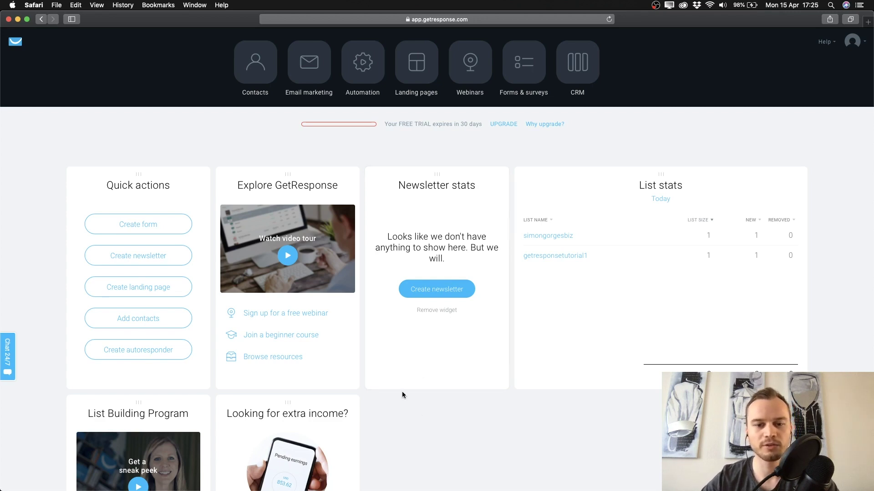
Step: Open the Automation area, look over the automation messages and return to workflow management
{"action": "left_click", "coordinate": [365, 75]}
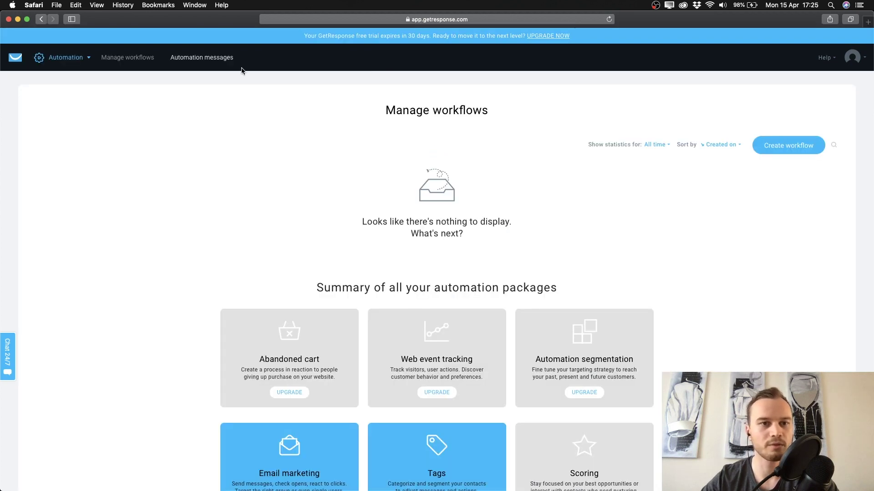
{"action": "left_click", "coordinate": [210, 61]}
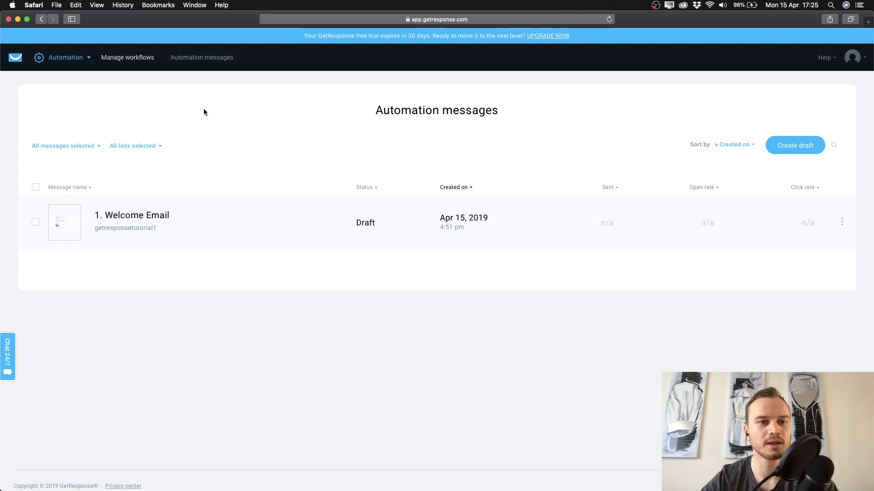
{"action": "left_click", "coordinate": [126, 60]}
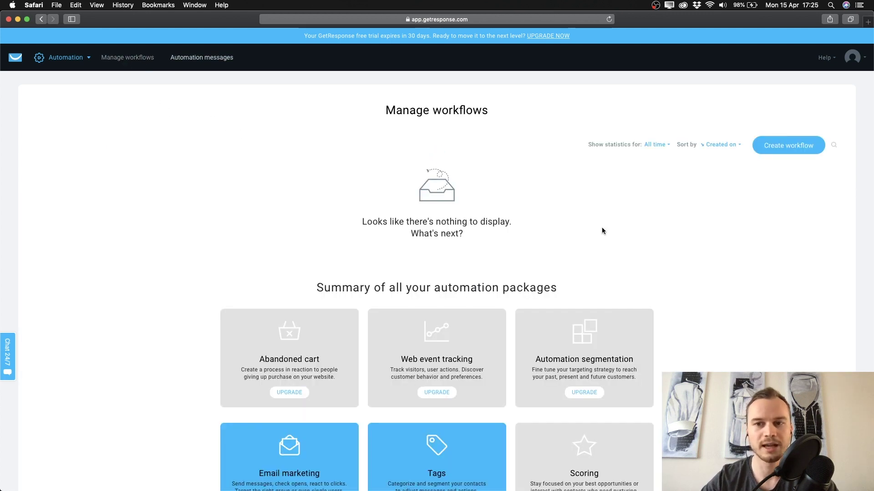
Step: Create a new automation workflow built from scratch instead of from a template
{"action": "left_click", "coordinate": [815, 147]}
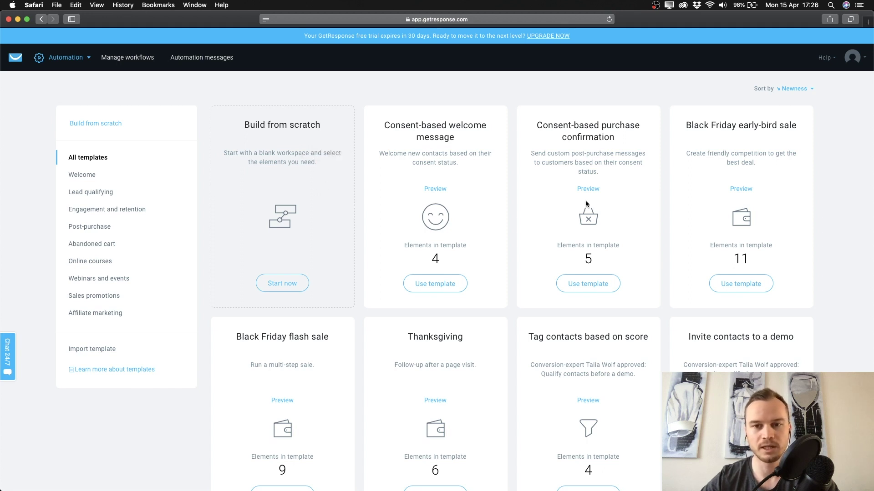
{"action": "scroll", "coordinate": [496, 189], "scroll_direction": "down", "scroll_amount": 2}
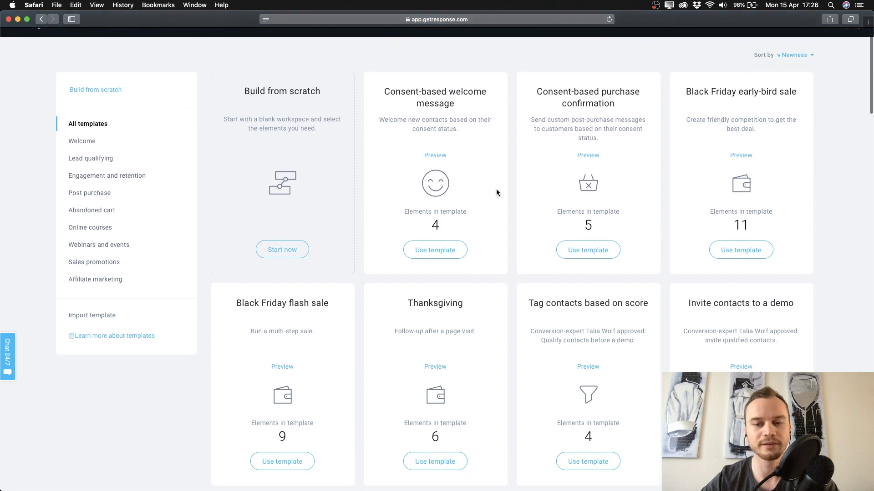
{"action": "scroll", "coordinate": [350, 189], "scroll_direction": "up", "scroll_amount": 2}
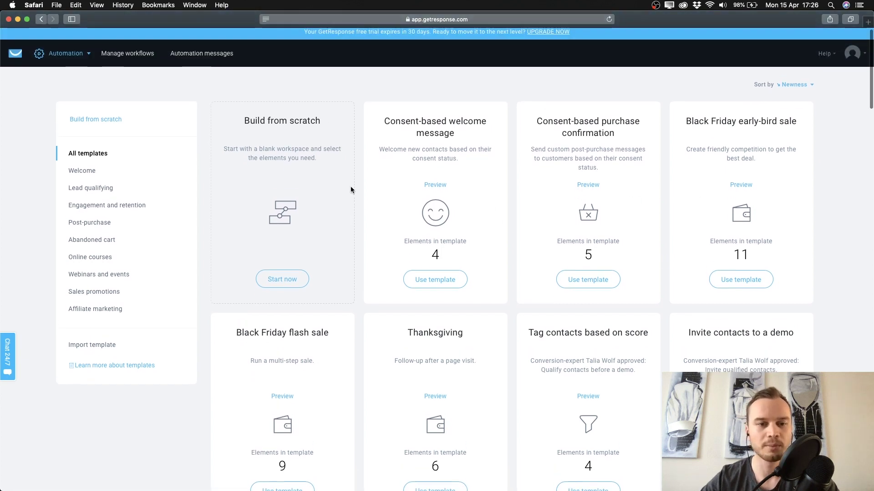
{"action": "left_click", "coordinate": [272, 286]}
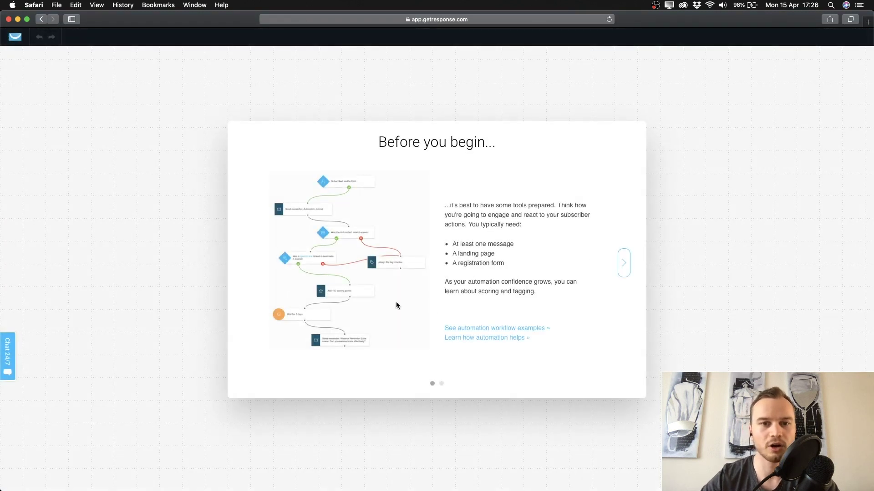
Step: Go through the introduction to building workflows and dismiss it with the option not to show it again
{"action": "left_click", "coordinate": [624, 262]}
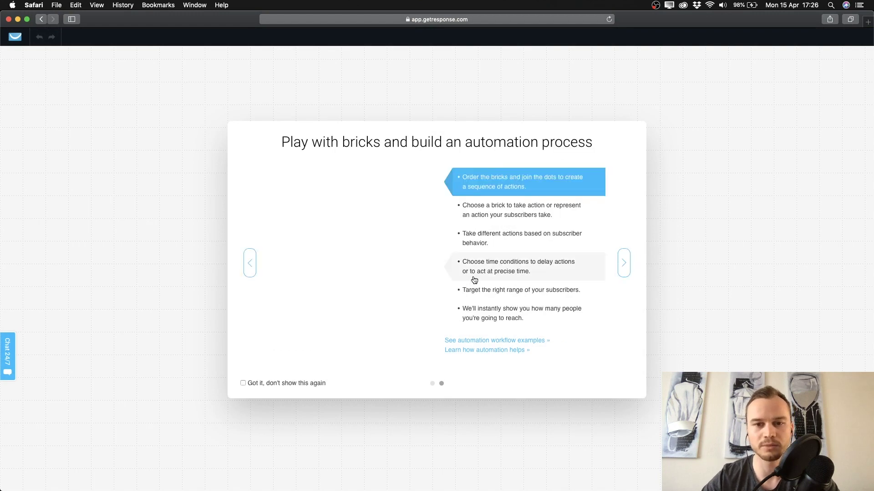
{"action": "left_click", "coordinate": [243, 384]}
{"action": "left_click", "coordinate": [624, 264]}
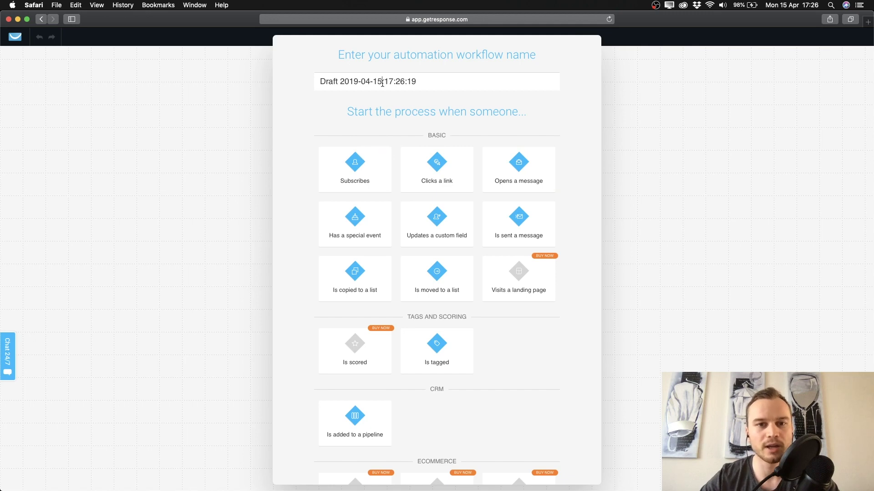
Step: Name the workflow "Affiliate Marketing Workflow" and have it start when someone subscribes
{"action": "left_click_drag", "start_coordinate": [433, 82], "coordinate": [291, 81]}
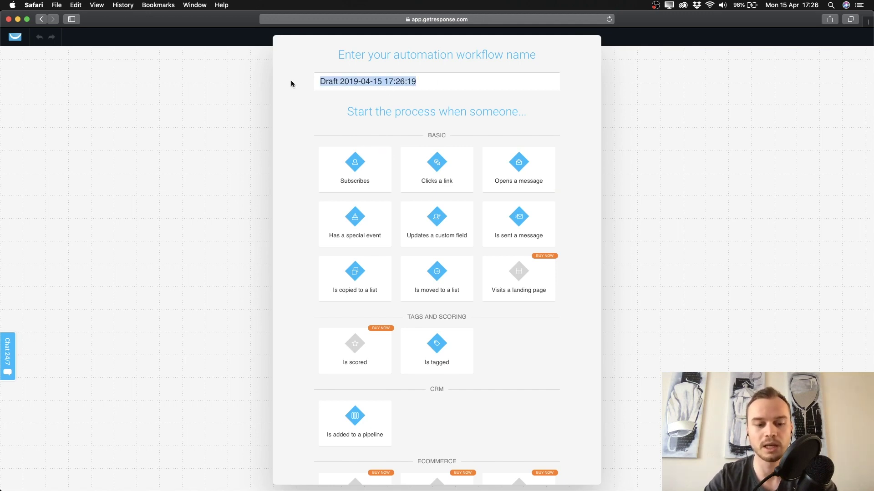
{"action": "type", "text": "Affilia"}
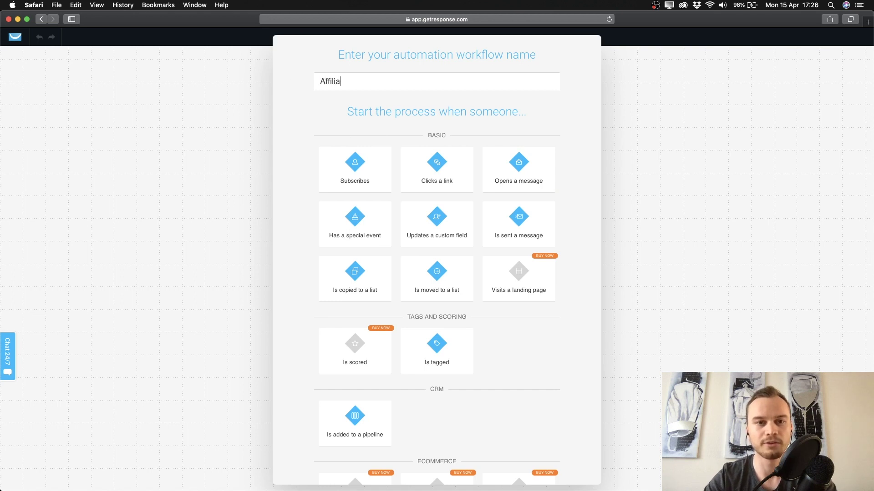
{"action": "type", "text": "te Marketing Workflow"}
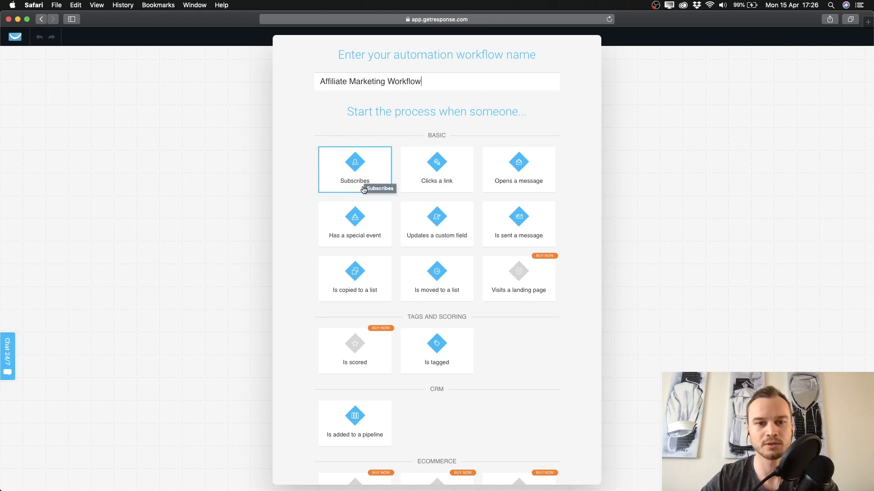
{"action": "left_click", "coordinate": [355, 172]}
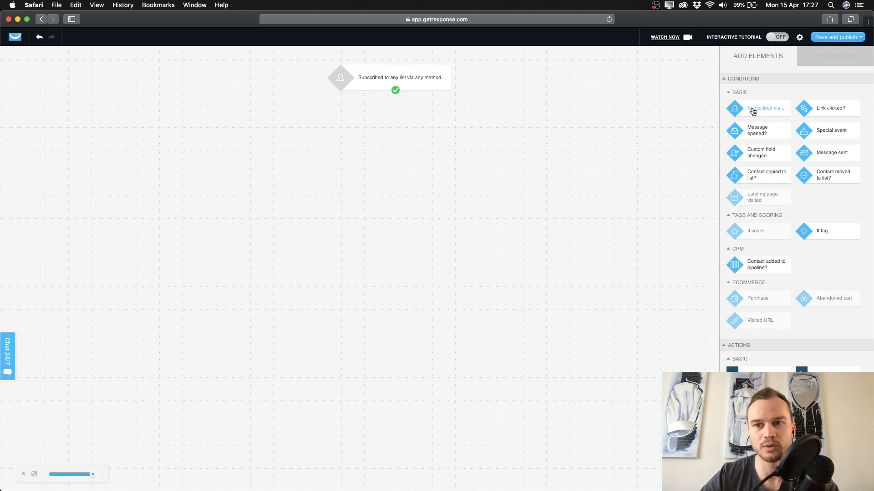
Step: Limit the Subscribe condition to the specific list getresponsetutorial1
{"action": "left_click", "coordinate": [402, 80]}
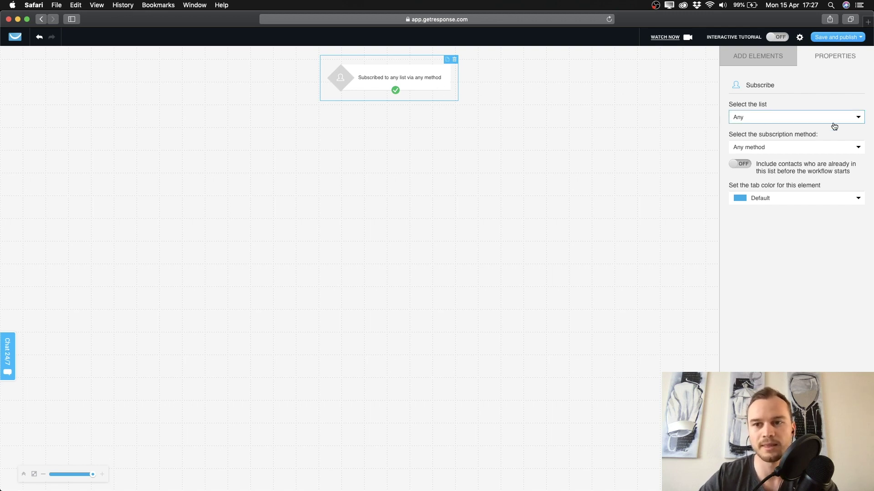
{"action": "left_click", "coordinate": [860, 123]}
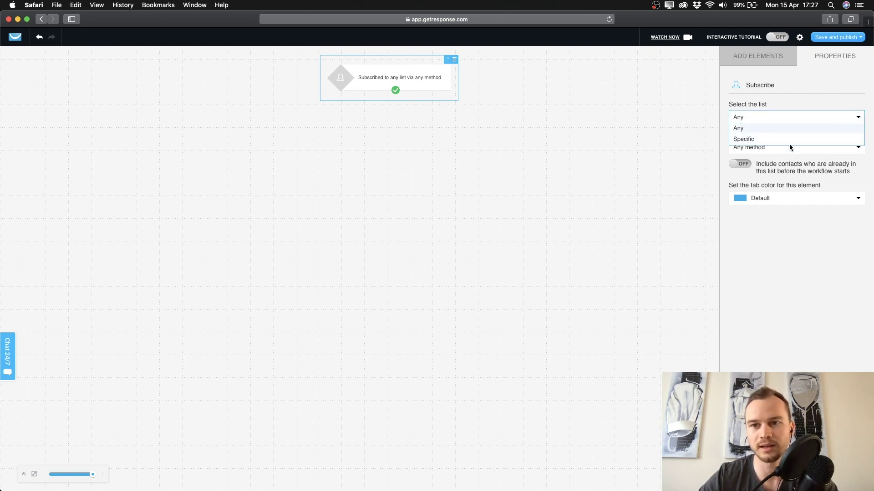
{"action": "left_click", "coordinate": [743, 139]}
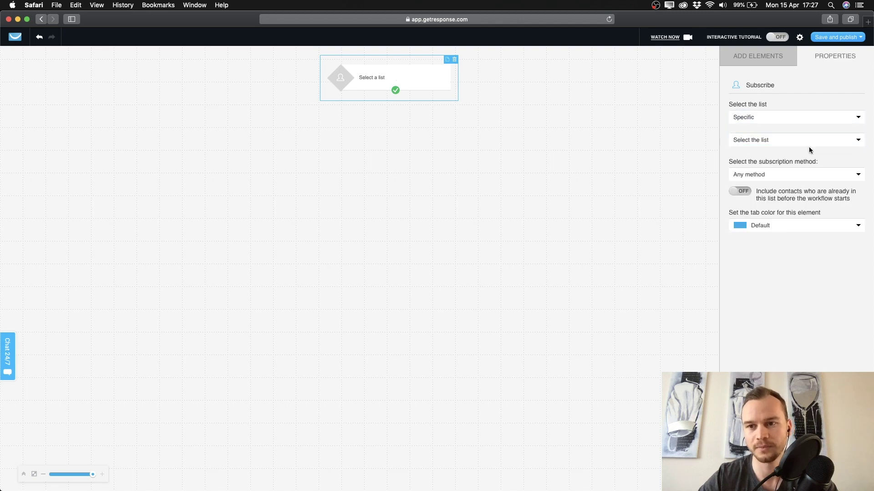
{"action": "left_click", "coordinate": [858, 143]}
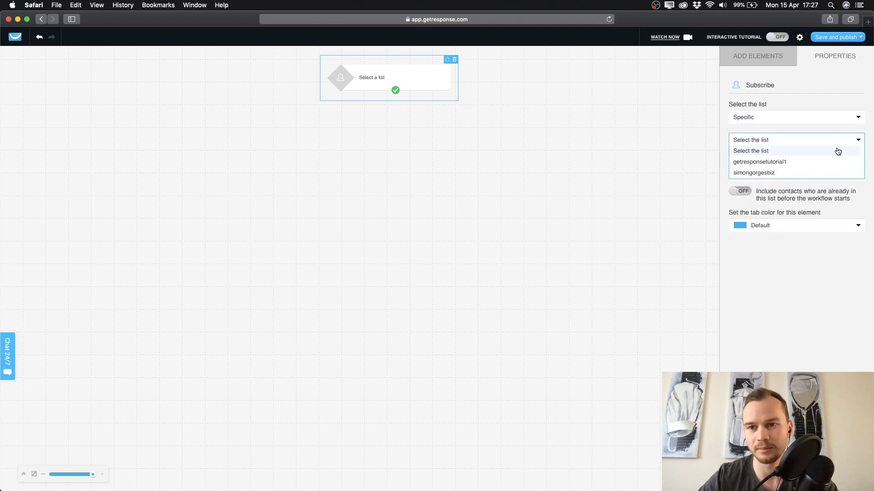
{"action": "left_click", "coordinate": [754, 165]}
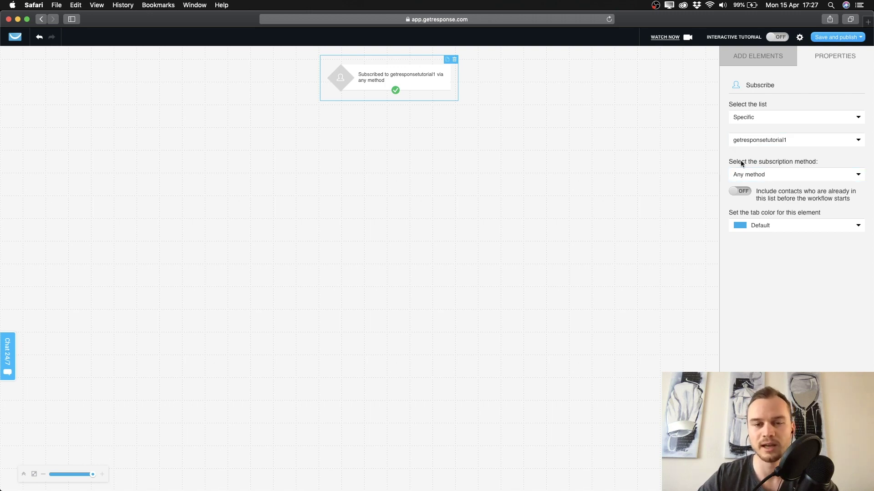
Step: Set the subscription method to Landing page and restrict it to the specific landing page "Example"
{"action": "left_click", "coordinate": [786, 176]}
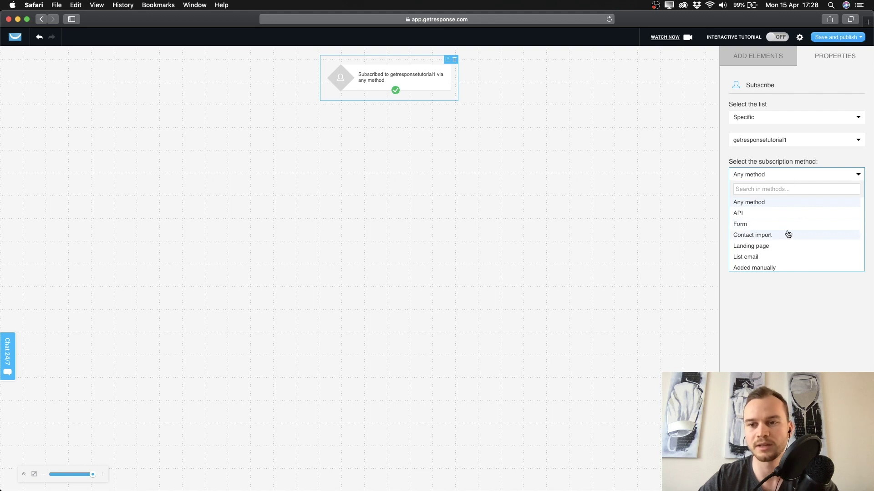
{"action": "left_click", "coordinate": [771, 250]}
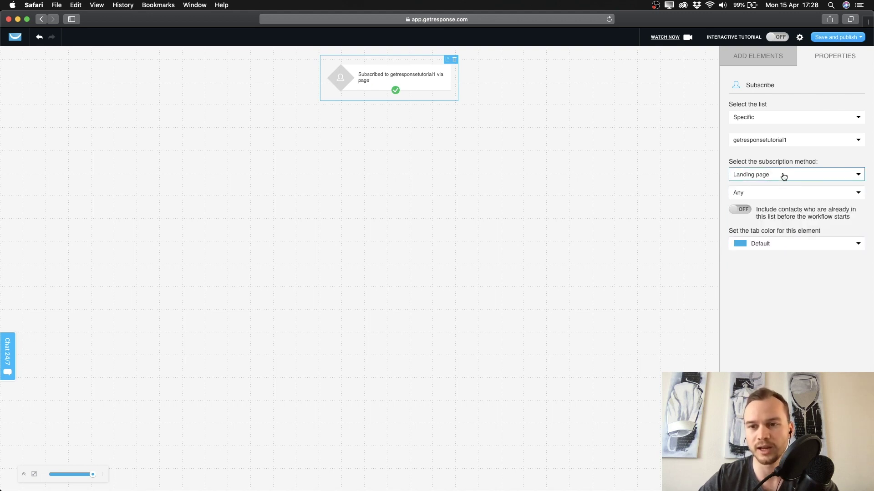
{"action": "left_click", "coordinate": [783, 189]}
{"action": "left_click", "coordinate": [763, 215]}
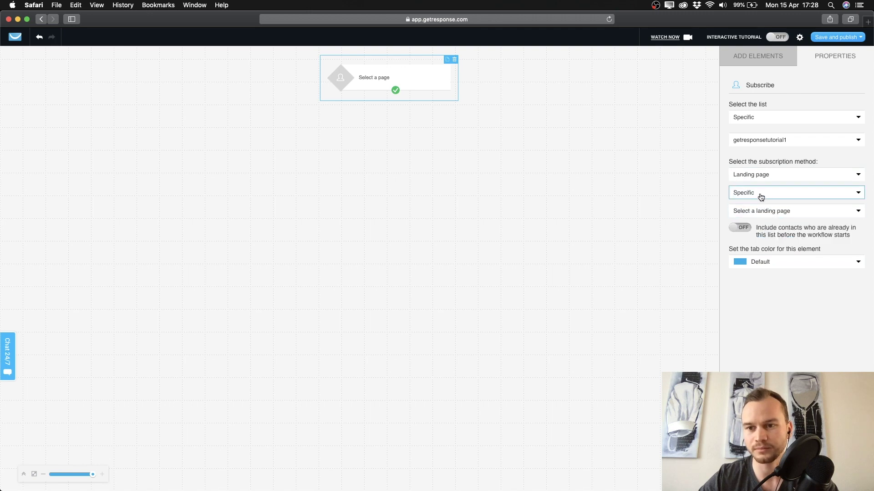
{"action": "left_click", "coordinate": [760, 211]}
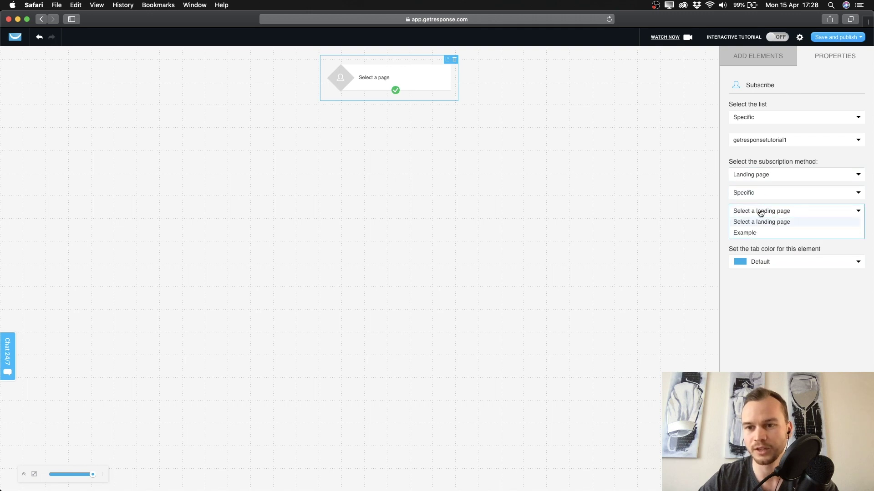
{"action": "left_click", "coordinate": [756, 234]}
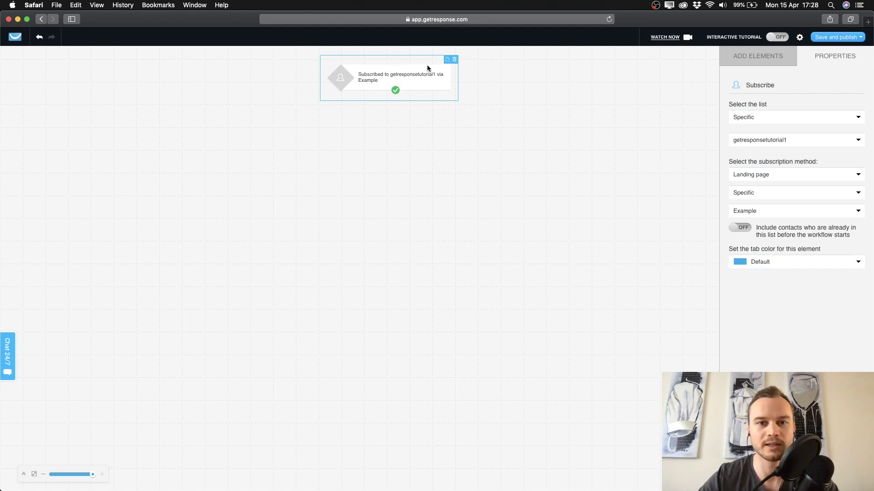
Step: Add a Send message action below the Subscribe condition, connect the condition's positive branch to it and align the two elements
{"action": "left_click_drag", "start_coordinate": [391, 73], "coordinate": [391, 81]}
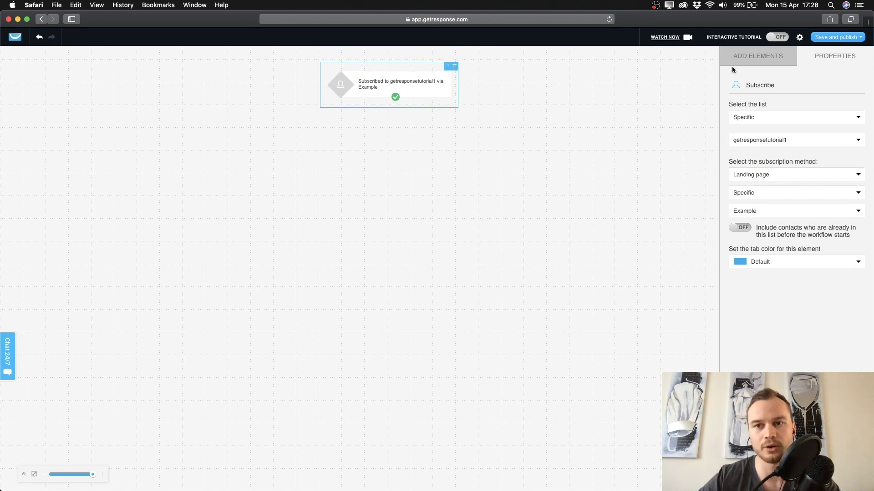
{"action": "left_click", "coordinate": [757, 59]}
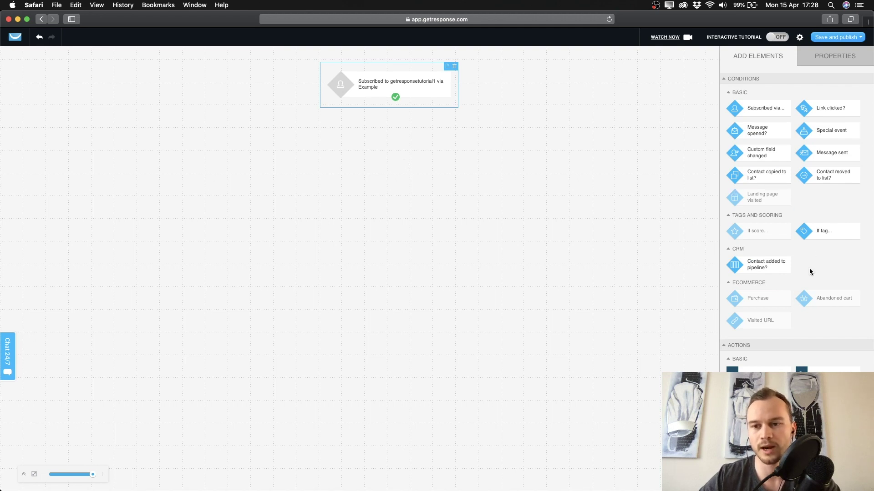
{"action": "scroll", "coordinate": [809, 273], "scroll_direction": "down", "scroll_amount": 1}
{"action": "scroll", "coordinate": [776, 352], "scroll_direction": "down", "scroll_amount": 1}
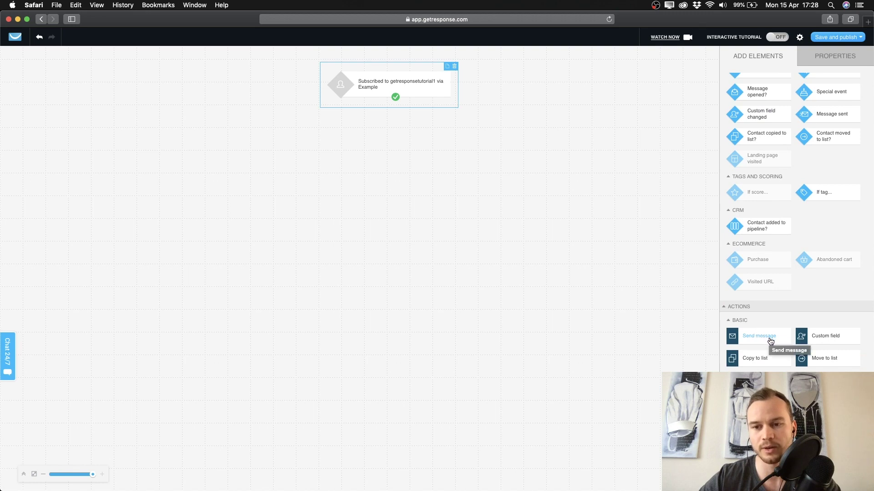
{"action": "left_click_drag", "start_coordinate": [768, 337], "coordinate": [389, 153]}
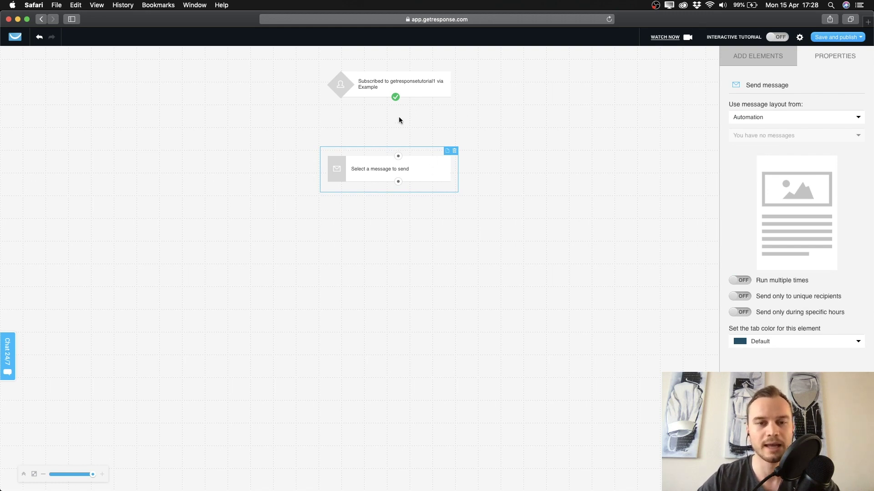
{"action": "left_click_drag", "start_coordinate": [396, 100], "coordinate": [398, 156]}
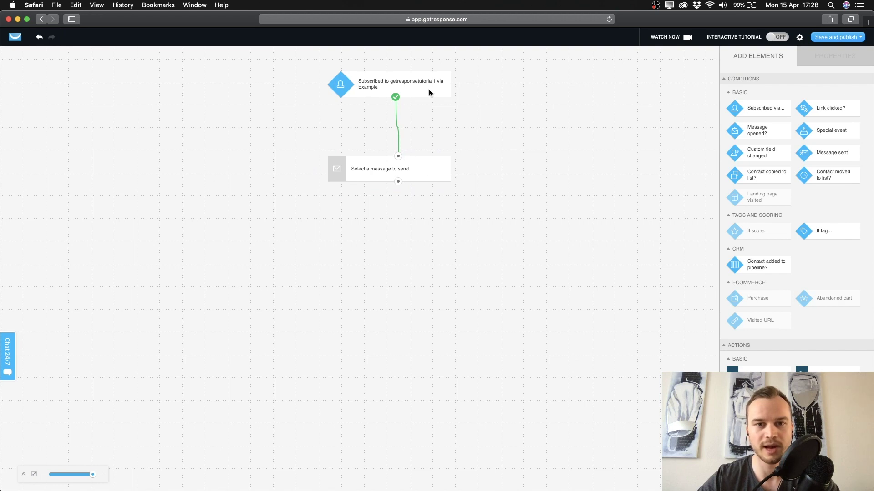
{"action": "left_click", "coordinate": [424, 181]}
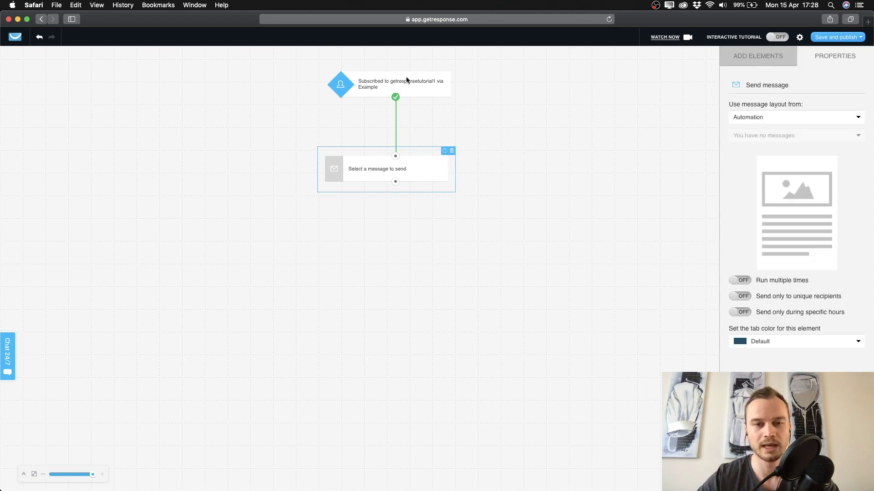
{"action": "left_click", "coordinate": [421, 87]}
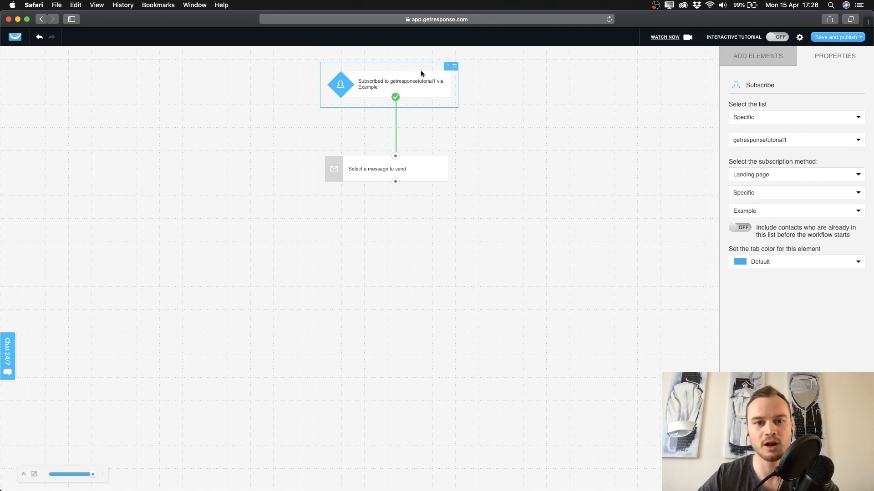
Step: Set the Send message action to the draft "1. Welcome Email", copied as an automation message with the getresponsetutorial1 list's footer language settings
{"action": "left_click", "coordinate": [414, 165]}
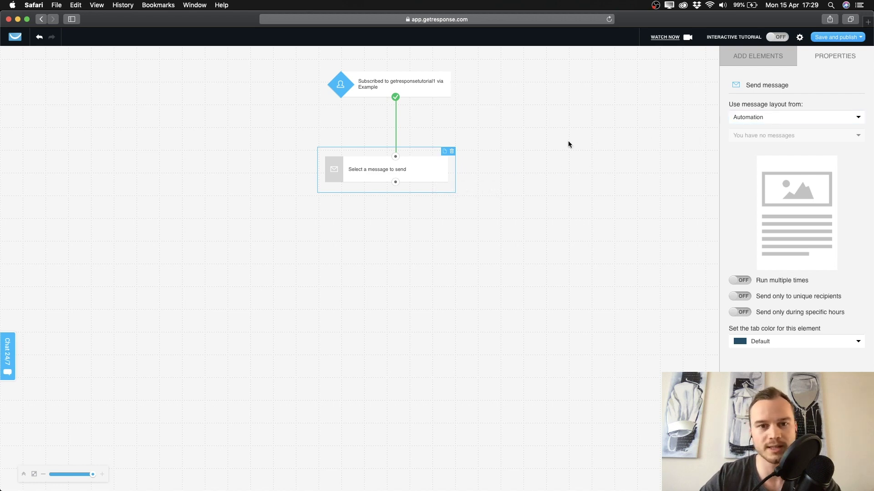
{"action": "left_click", "coordinate": [858, 121]}
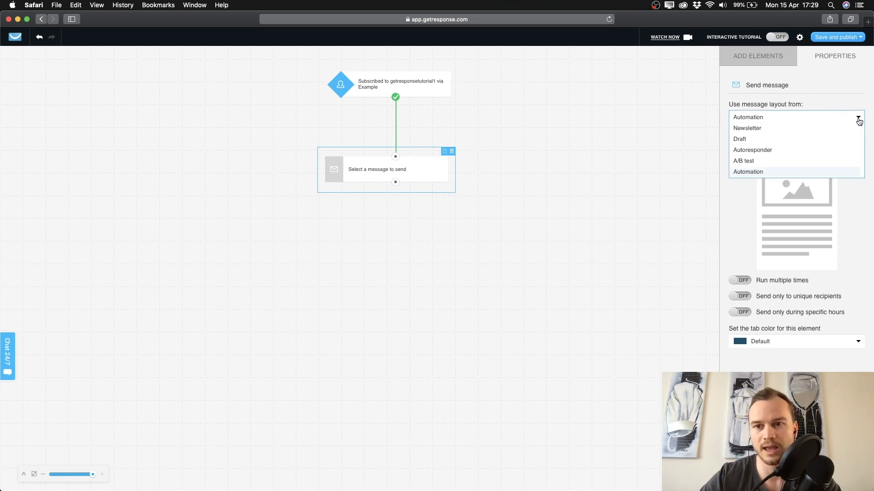
{"action": "left_click", "coordinate": [758, 144]}
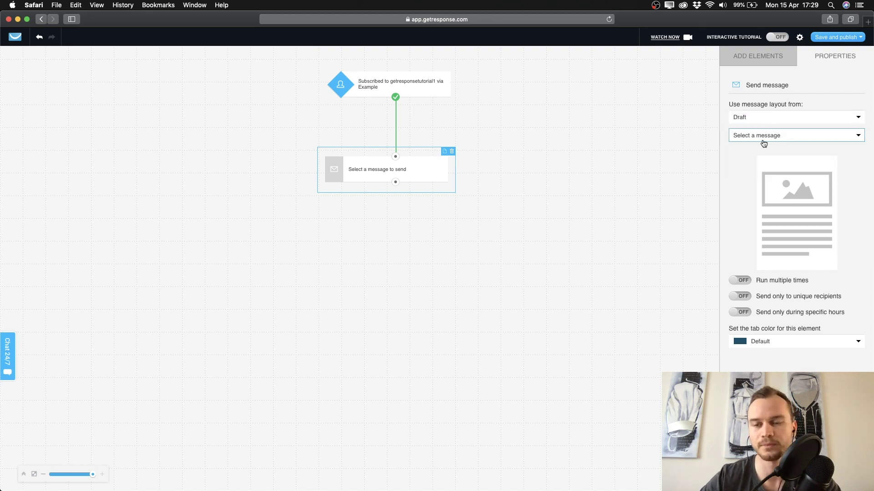
{"action": "left_click", "coordinate": [851, 137]}
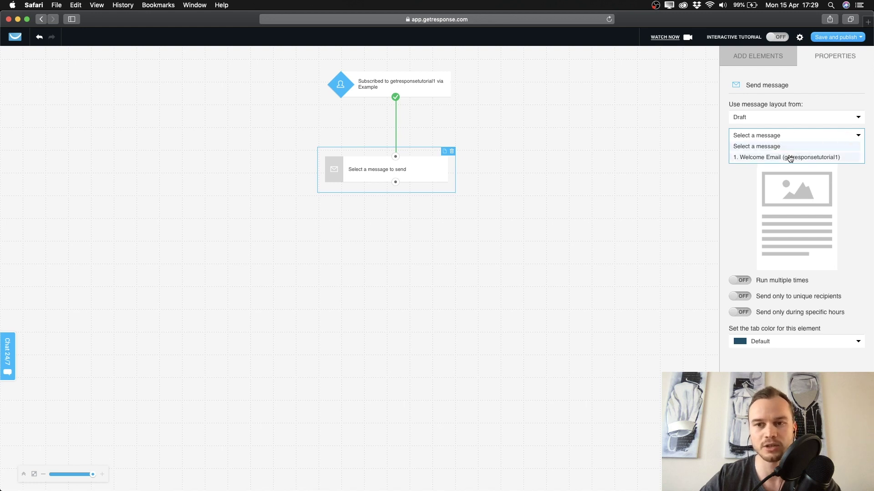
{"action": "left_click", "coordinate": [757, 159]}
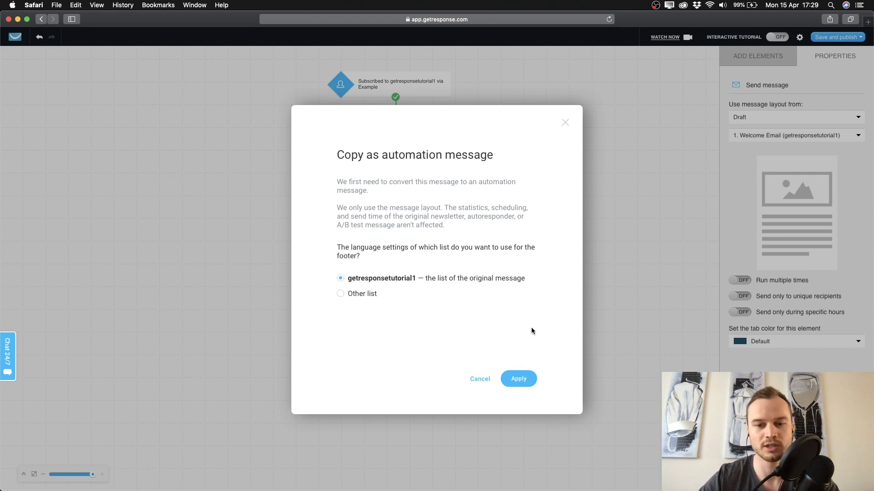
{"action": "left_click", "coordinate": [519, 379]}
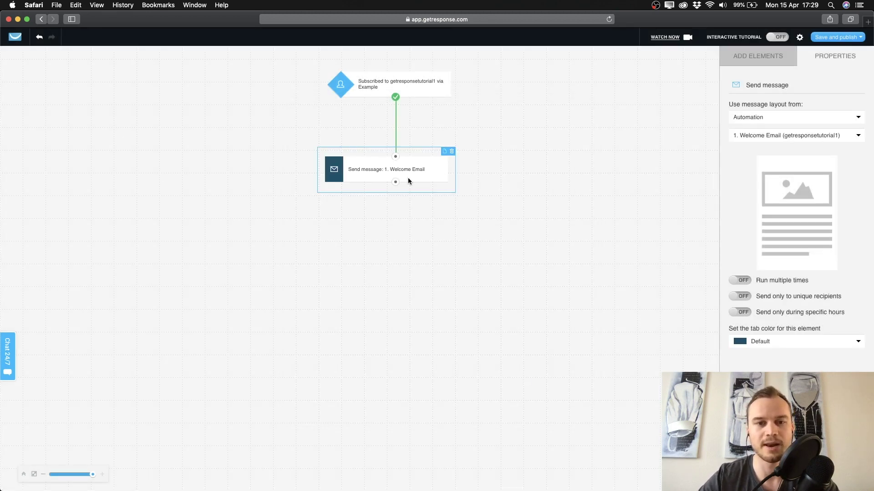
Step: Move the "1. Welcome Email" send action closer beneath the Subscribe condition
{"action": "left_click", "coordinate": [393, 231]}
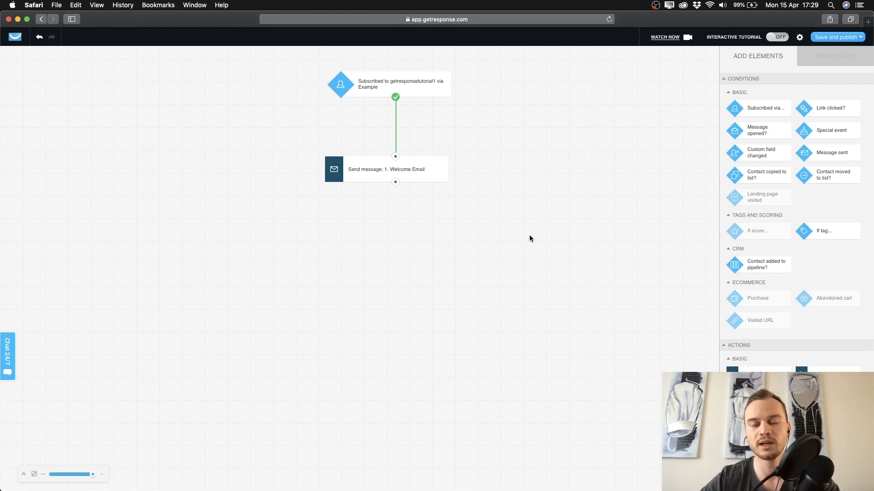
{"action": "scroll", "coordinate": [796, 273], "scroll_direction": "down", "scroll_amount": 1}
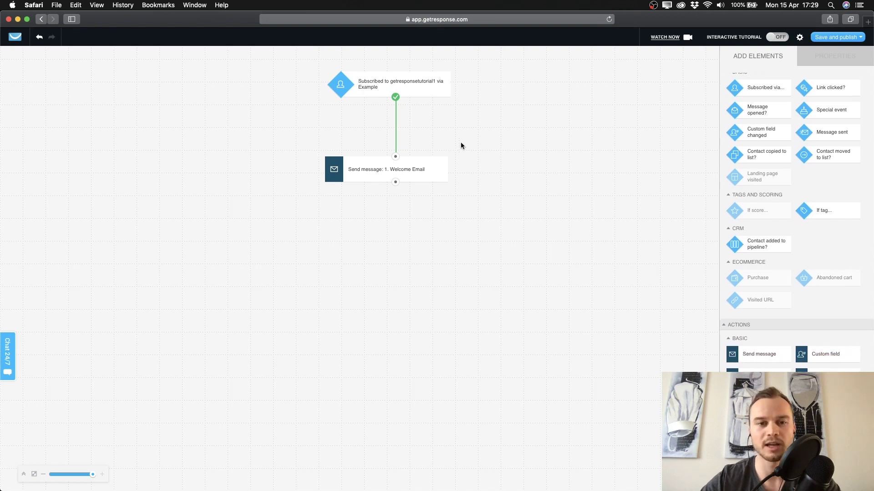
{"action": "scroll", "coordinate": [796, 223], "scroll_direction": "down", "scroll_amount": 5}
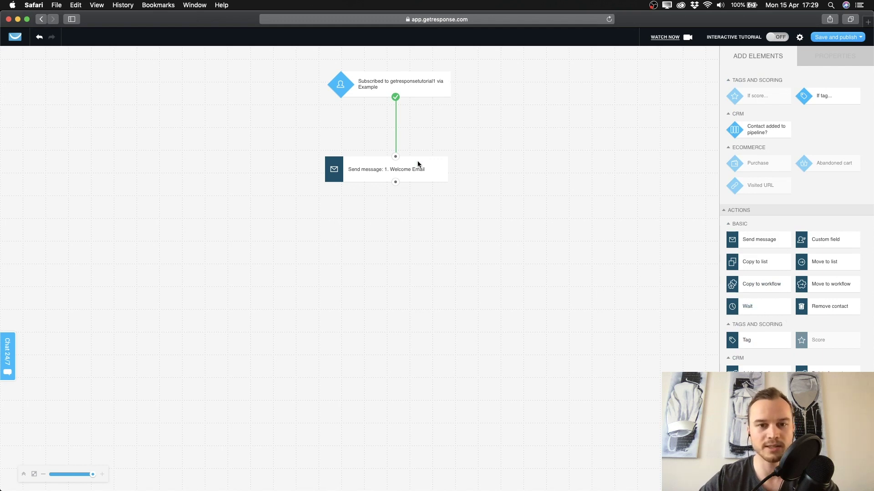
{"action": "mouse_move", "coordinate": [419, 166]}
{"action": "left_mouse_down"}
{"action": "mouse_move", "coordinate": [418, 139]}
{"action": "mouse_move", "coordinate": [418, 149]}
{"action": "left_mouse_up"}
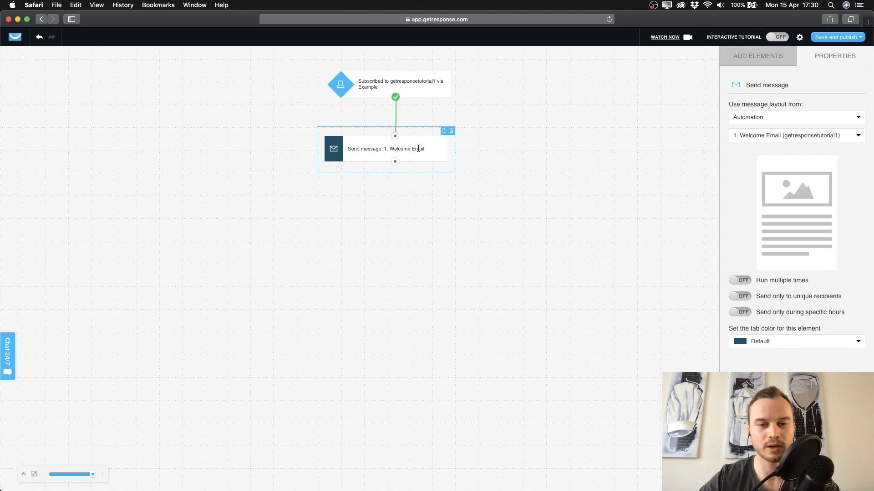
{"action": "left_click", "coordinate": [426, 191]}
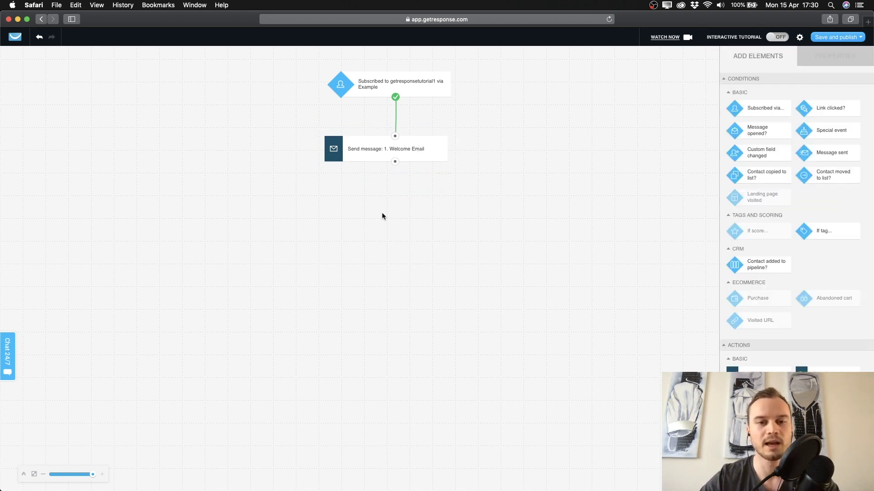
Step: Add a Wait action below the "1. Welcome Email" message, connect the message to it and align the two elements
{"action": "left_click", "coordinate": [419, 155]}
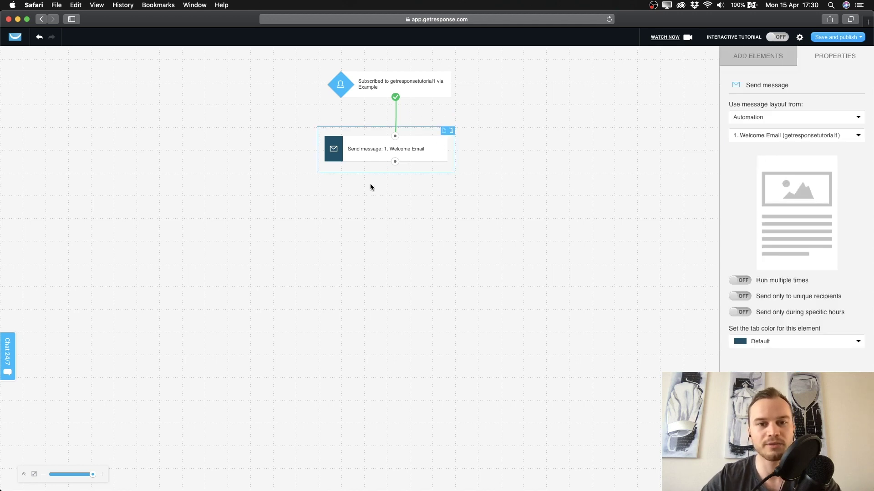
{"action": "left_click", "coordinate": [742, 59]}
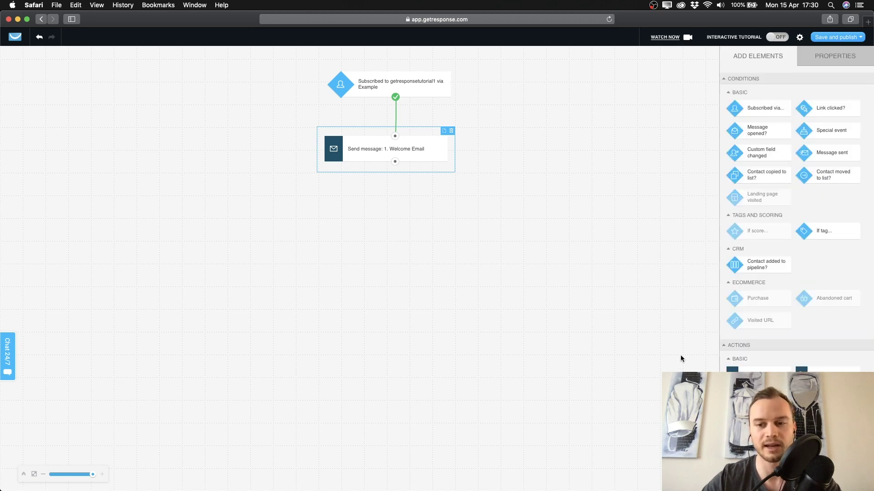
{"action": "scroll", "coordinate": [808, 315], "scroll_direction": "down", "scroll_amount": 3}
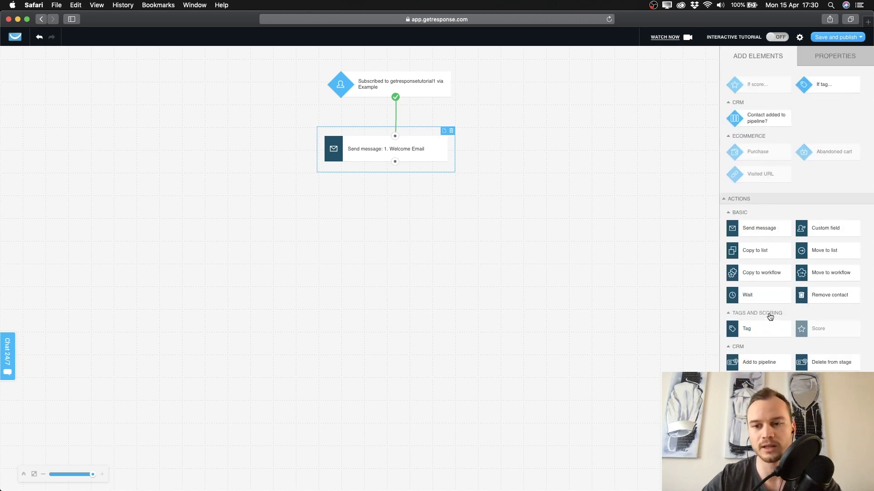
{"action": "left_click_drag", "start_coordinate": [755, 299], "coordinate": [393, 209]}
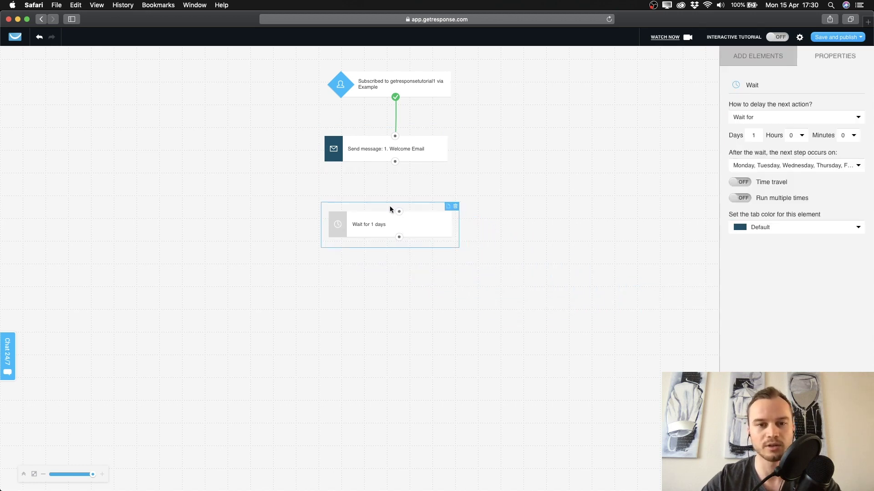
{"action": "left_click_drag", "start_coordinate": [395, 162], "coordinate": [395, 209]}
{"action": "left_click", "coordinate": [414, 224]}
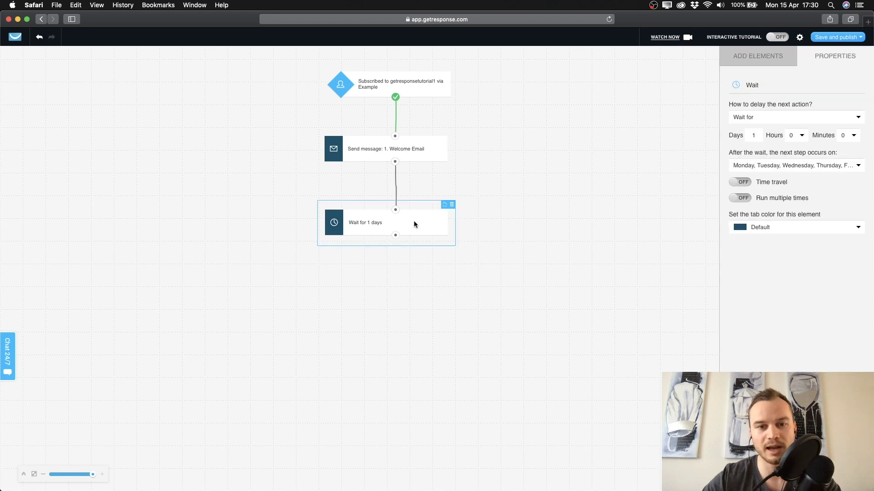
Step: Set the Wait action's delay to 2 days and 0 hours
{"action": "double_click", "coordinate": [760, 139]}
{"action": "type", "text": "2"}
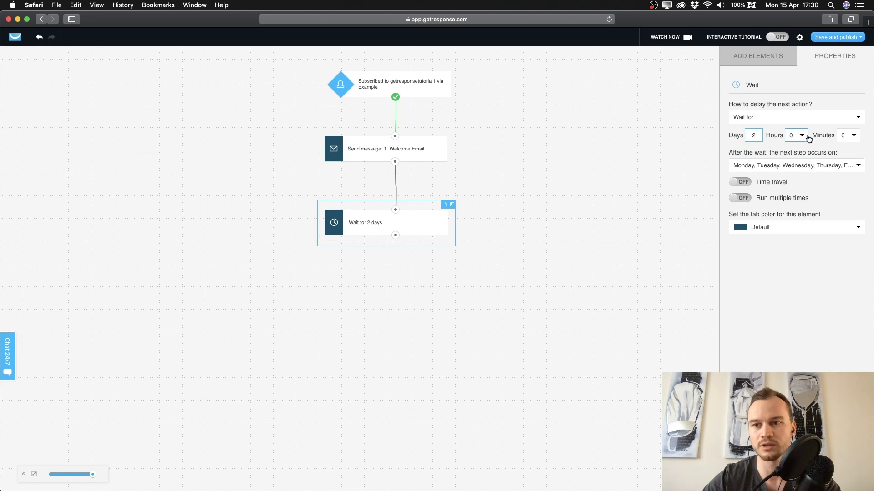
{"action": "left_click", "coordinate": [802, 136]}
{"action": "left_click", "coordinate": [798, 340]}
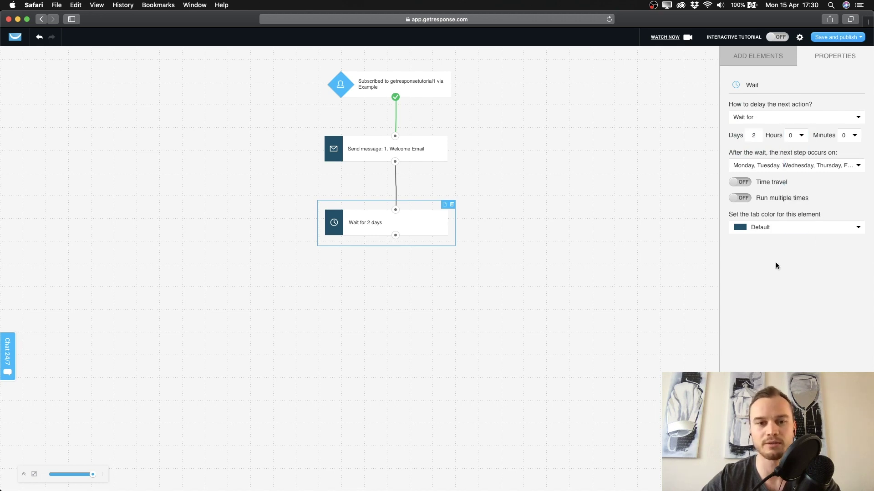
Step: Set the Wait action's delay to 1 day and move the element closer beneath the "1. Welcome Email" message
{"action": "double_click", "coordinate": [753, 136]}
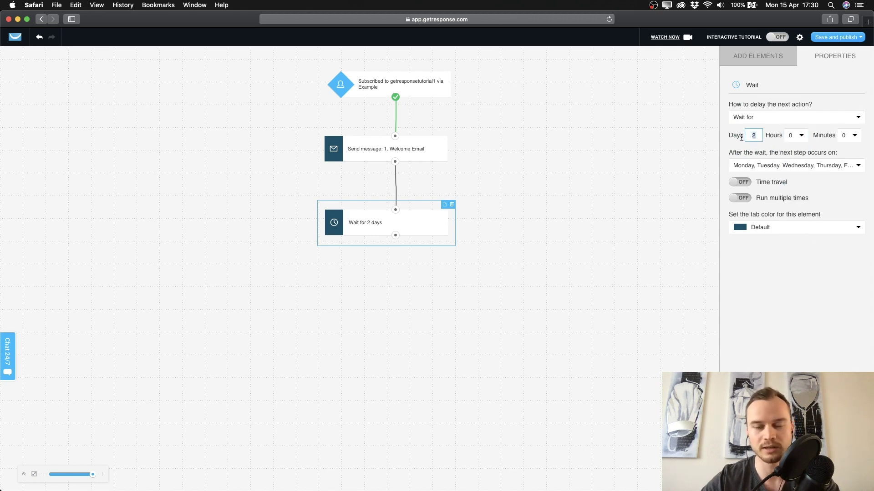
{"action": "type", "text": "1"}
{"action": "left_click", "coordinate": [445, 287]}
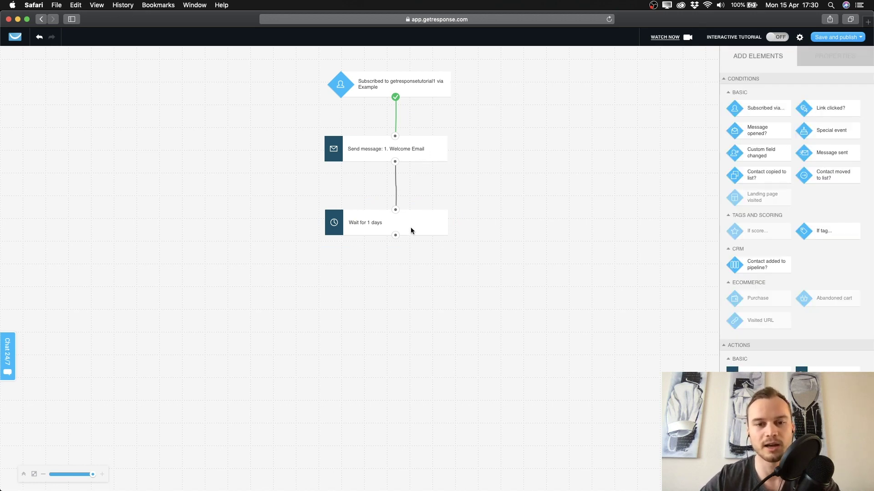
{"action": "left_click_drag", "start_coordinate": [411, 221], "coordinate": [409, 218]}
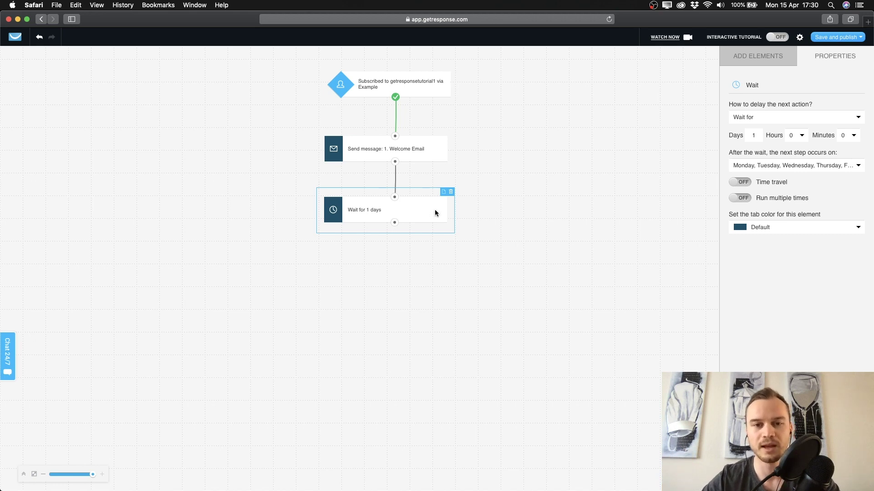
{"action": "left_click_drag", "start_coordinate": [435, 209], "coordinate": [435, 206]}
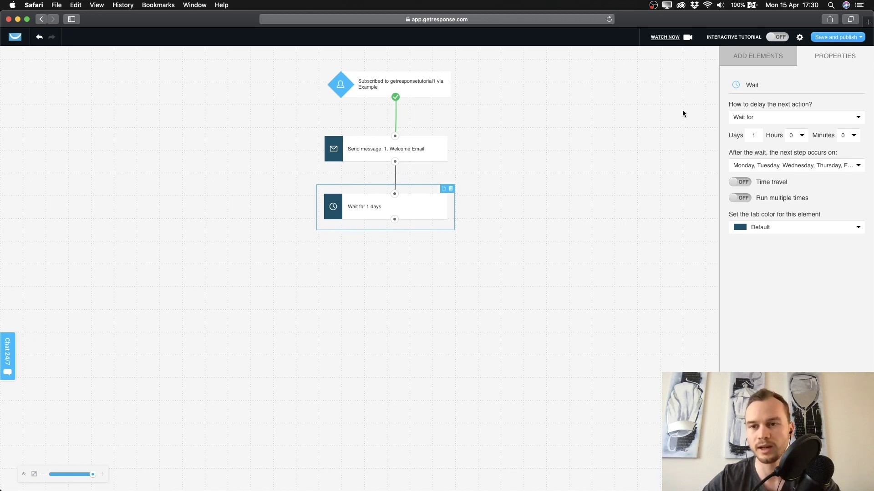
Step: Add a second Send message action below the Wait action and connect the Wait action to it
{"action": "left_click", "coordinate": [757, 56]}
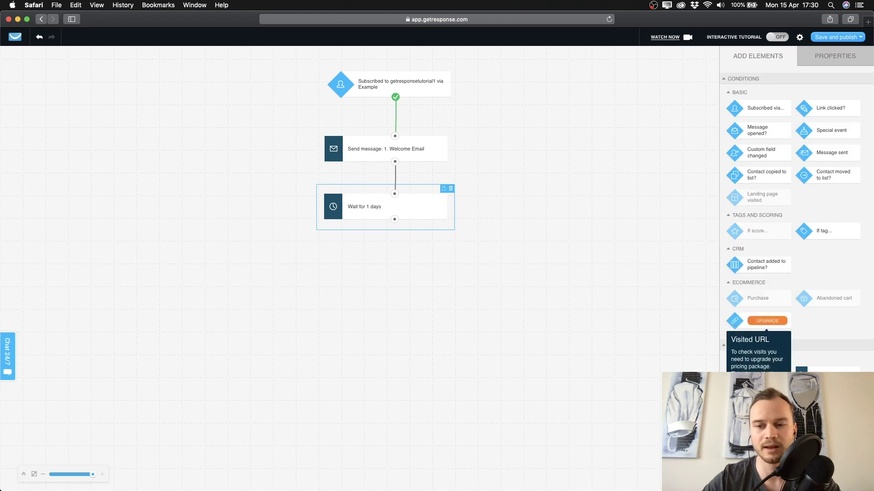
{"action": "left_click_drag", "start_coordinate": [775, 371], "coordinate": [388, 251]}
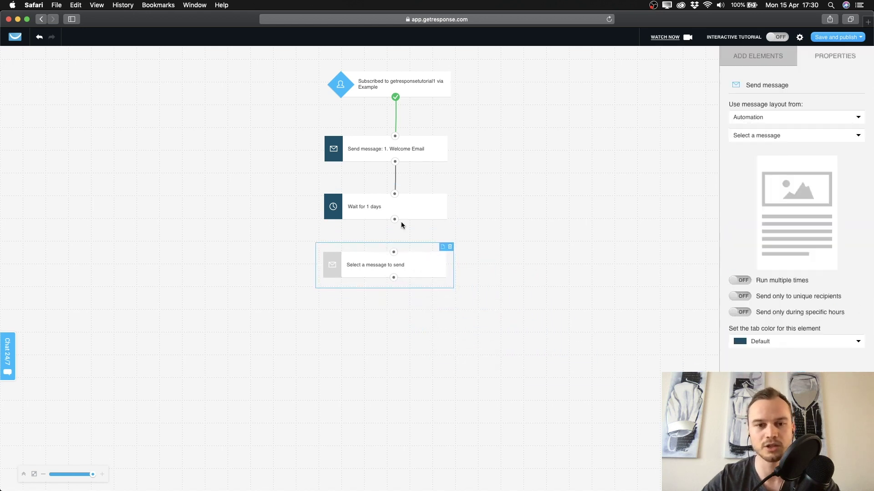
{"action": "left_click_drag", "start_coordinate": [394, 219], "coordinate": [395, 256]}
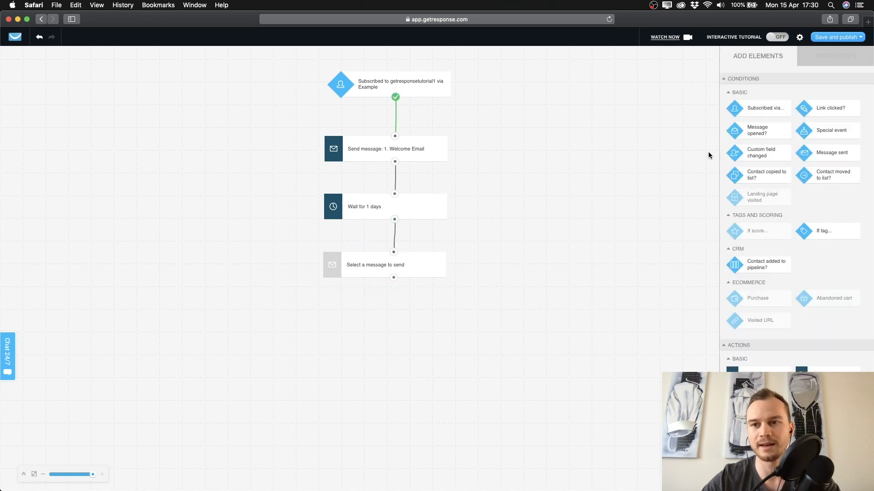
{"action": "left_click", "coordinate": [430, 272]}
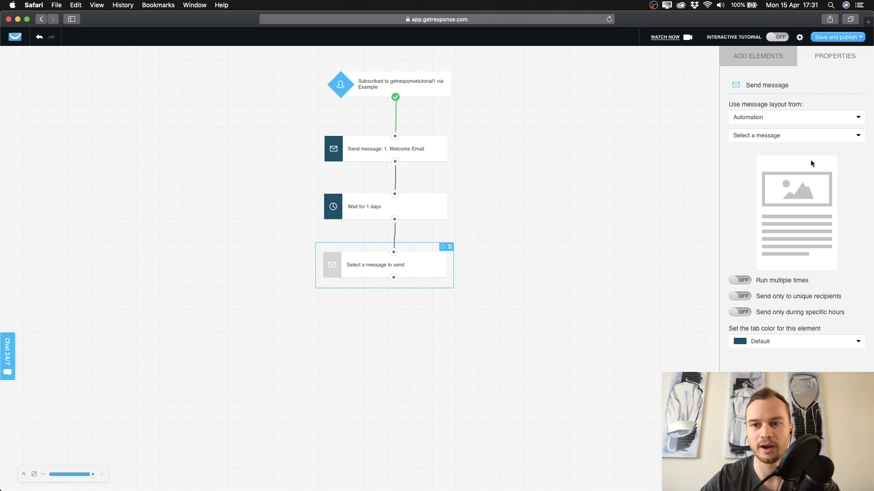
{"action": "left_click", "coordinate": [403, 152]}
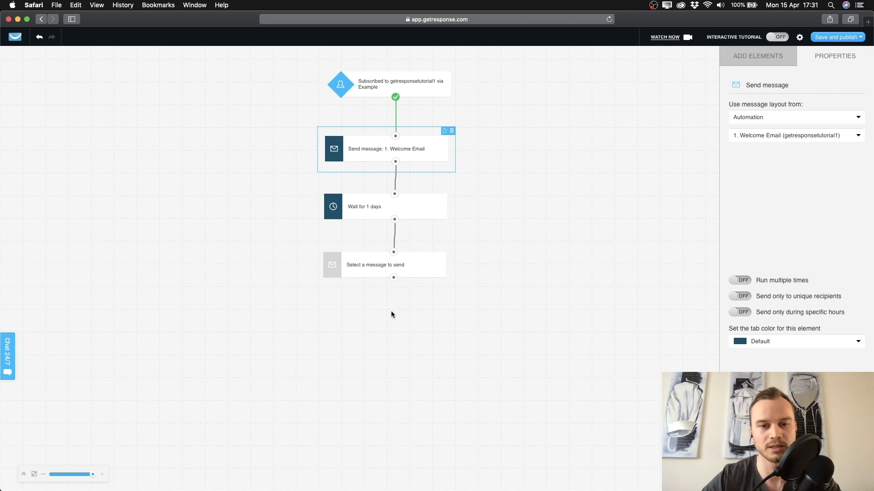
{"action": "left_click", "coordinate": [428, 272]}
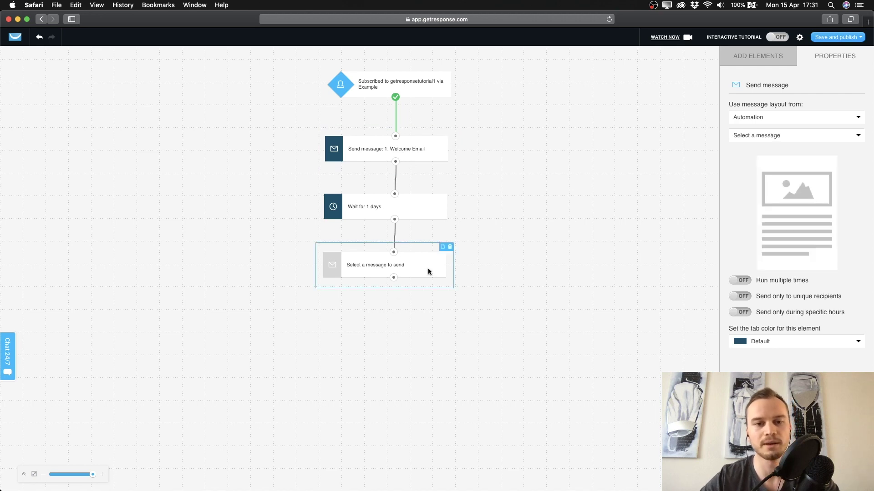
Step: Open the GetResponse dashboard in a new browser tab, keeping the workflow editor open, and switch to it
{"action": "left_click", "coordinate": [13, 38], "text": "super"}
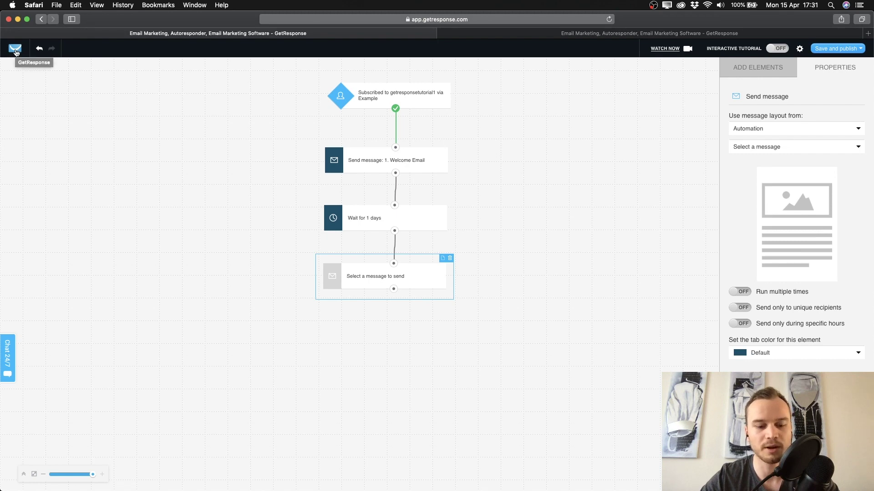
{"action": "left_click", "coordinate": [512, 35]}
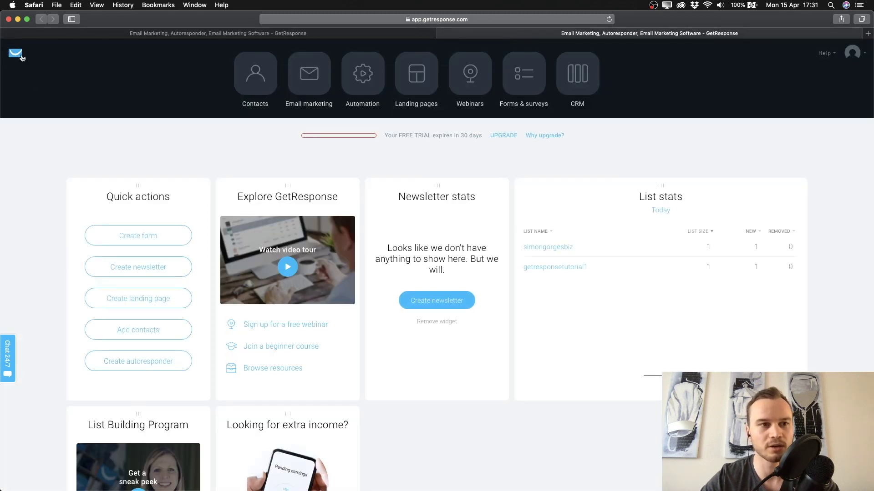
{"action": "left_click", "coordinate": [192, 38]}
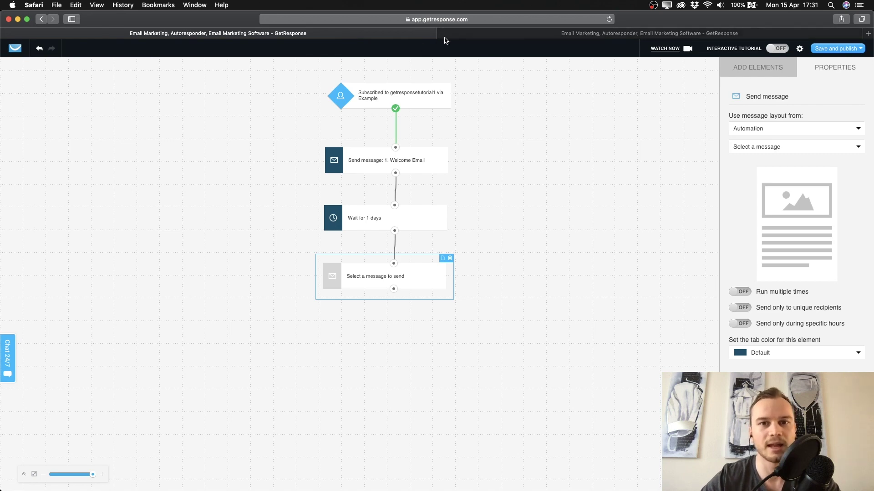
{"action": "left_click", "coordinate": [527, 36]}
{"action": "key", "text": "ctrl+Tab"}
{"action": "left_click", "coordinate": [504, 36]}
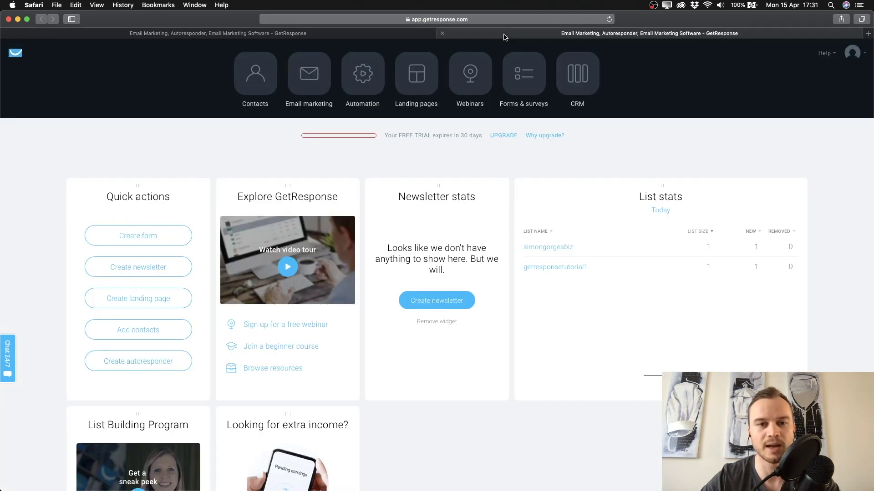
Step: Open the Automation messages list and examine the existing welcome email messages
{"action": "left_click", "coordinate": [360, 69]}
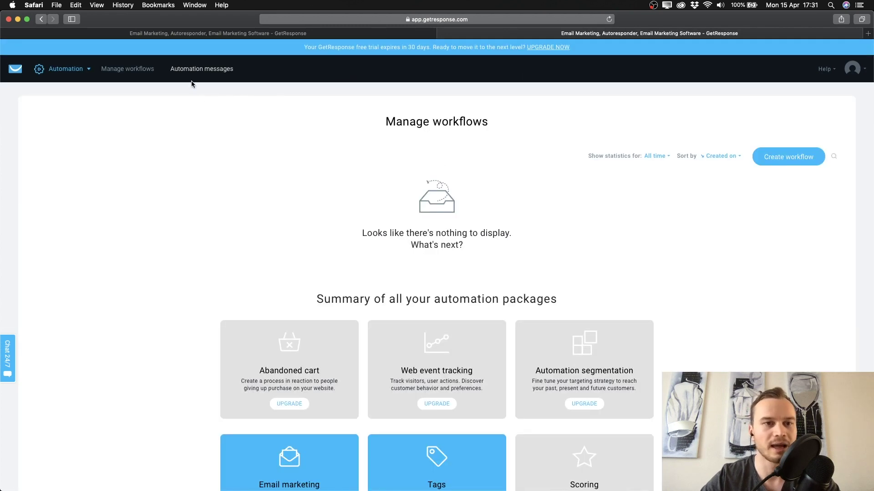
{"action": "left_click", "coordinate": [189, 68]}
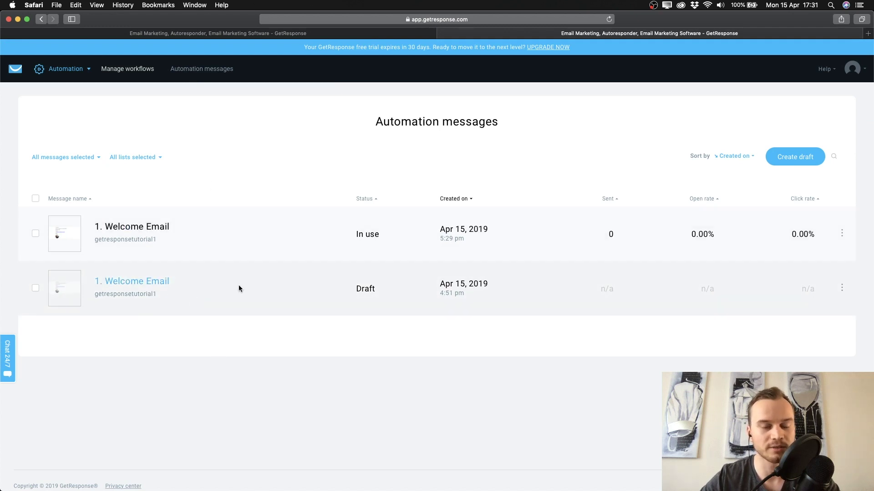
{"action": "left_click", "coordinate": [380, 288]}
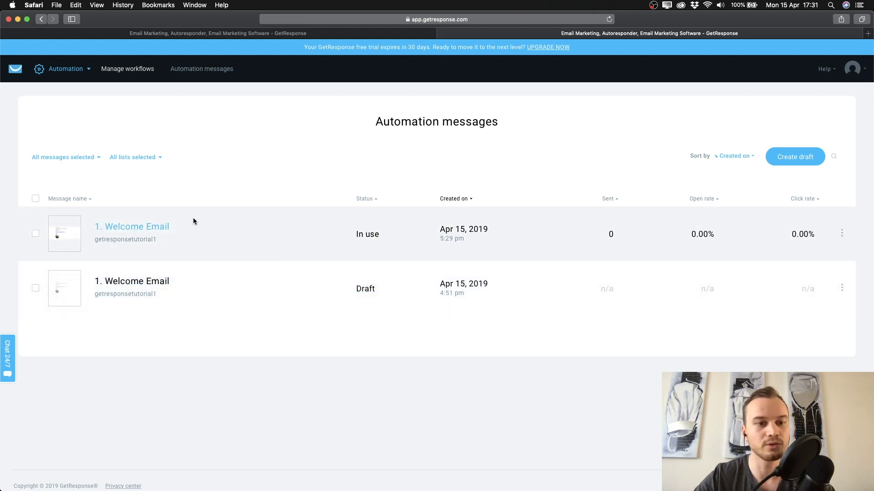
Step: Filter the automation messages list to show only messages that are in use
{"action": "left_click_drag", "start_coordinate": [357, 235], "coordinate": [373, 235]}
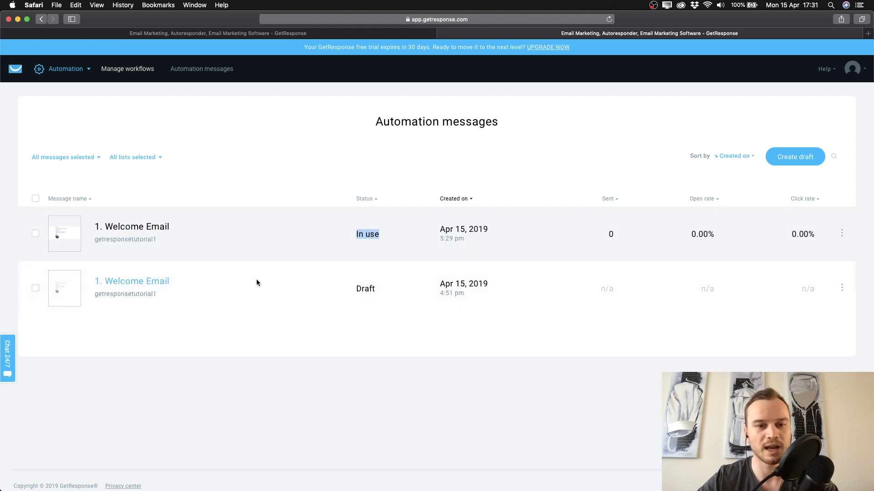
{"action": "left_click", "coordinate": [104, 159]}
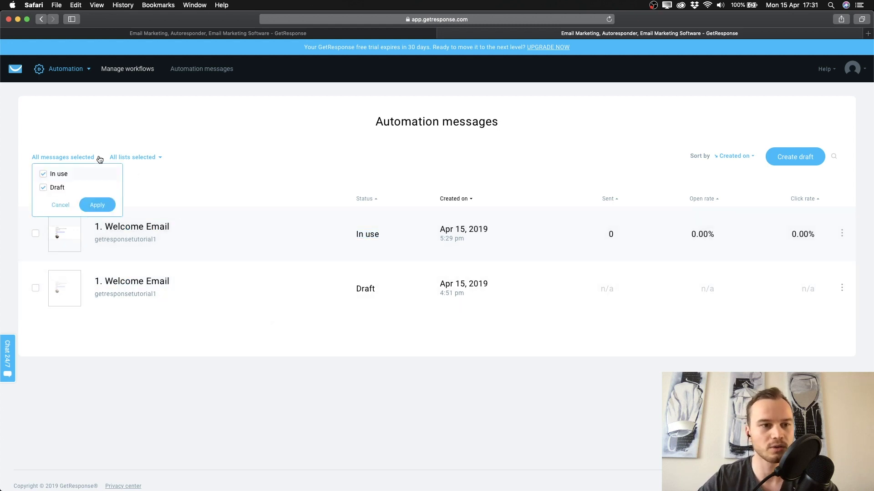
{"action": "left_click", "coordinate": [43, 188]}
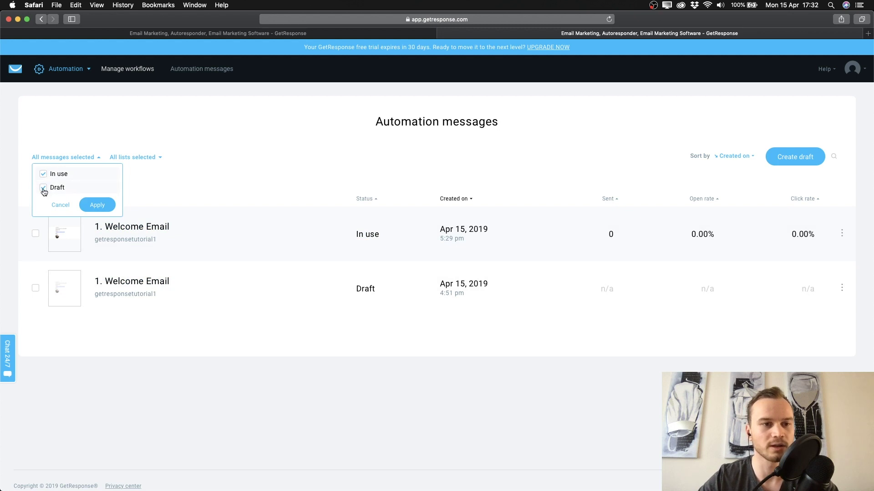
{"action": "left_click", "coordinate": [44, 191]}
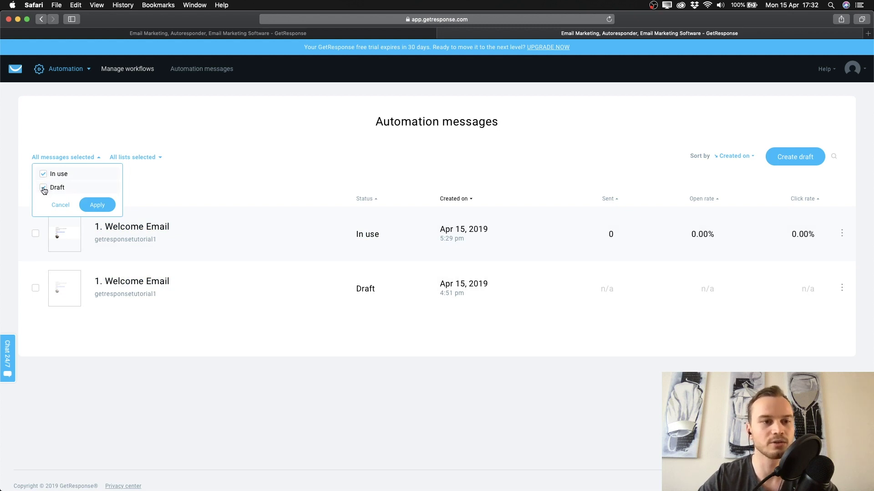
{"action": "left_click", "coordinate": [99, 205]}
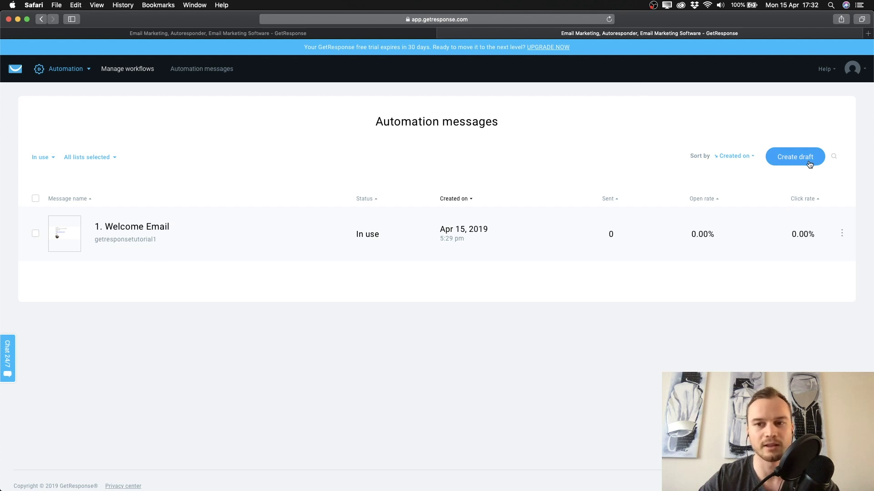
{"action": "mouse_move", "coordinate": [69, 79]}
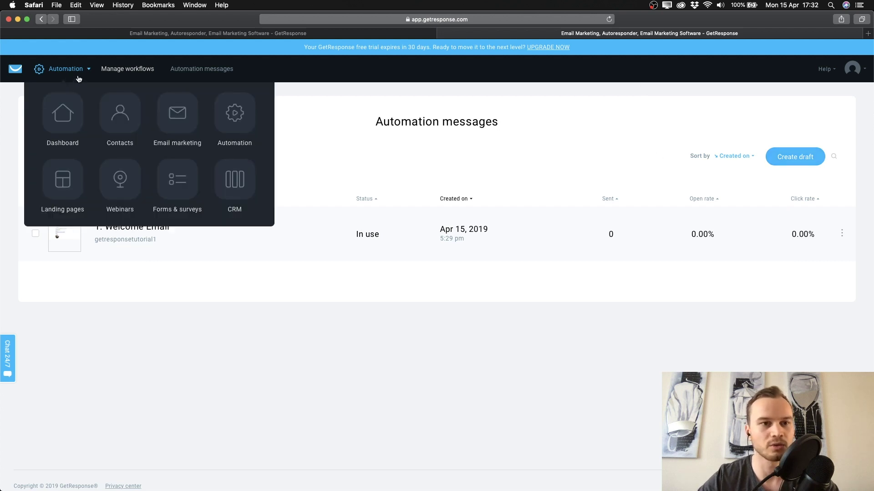
Step: Return to the workflow editor and tighten the vertical spacing of the welcome message, 1-day Wait and second Send message elements
{"action": "left_click", "coordinate": [257, 33]}
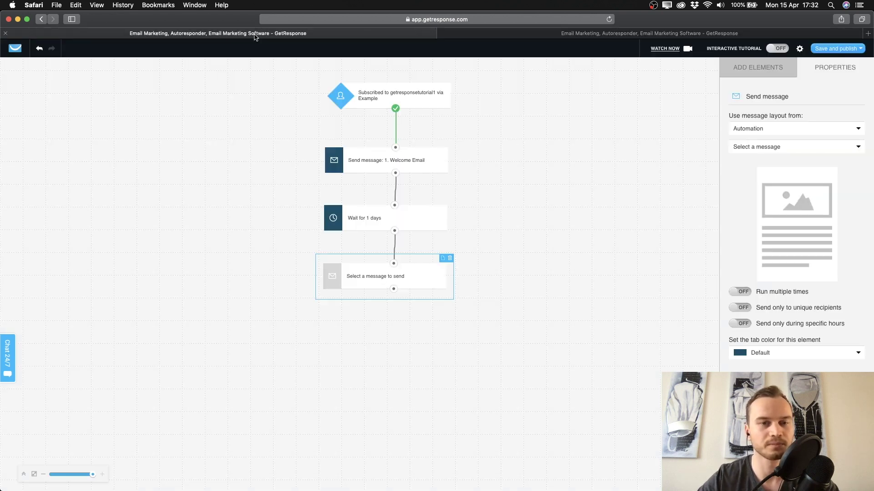
{"action": "left_click", "coordinate": [489, 296]}
{"action": "left_click", "coordinate": [429, 159]}
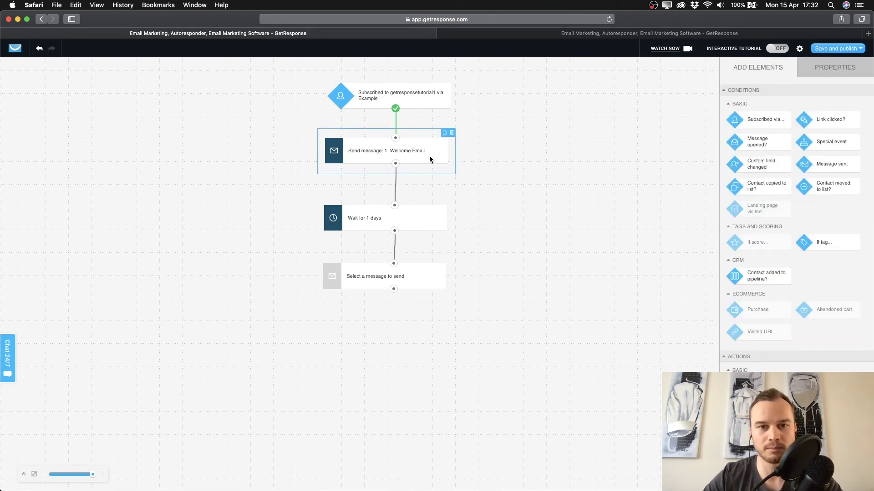
{"action": "left_click", "coordinate": [424, 212]}
{"action": "left_click_drag", "start_coordinate": [419, 266], "coordinate": [432, 258]}
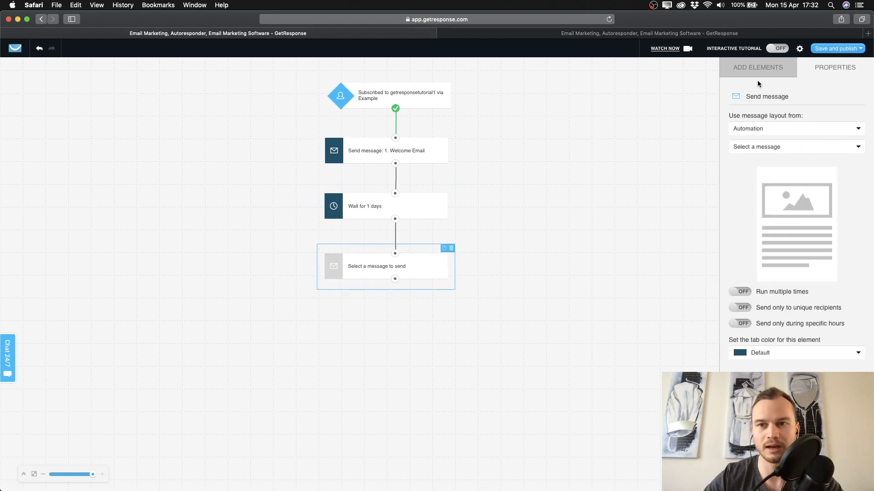
Step: Add a 1-day Wait action below the second Send message action, connect the two and align it with the column
{"action": "left_click", "coordinate": [757, 68]}
{"action": "mouse_move", "coordinate": [755, 270]}
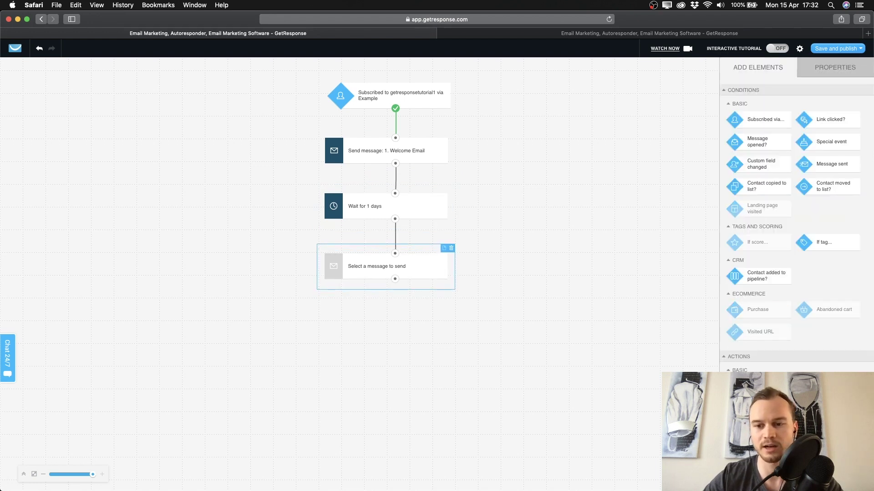
{"action": "scroll", "coordinate": [796, 227], "scroll_direction": "down", "scroll_amount": 1}
{"action": "left_click_drag", "start_coordinate": [774, 410], "coordinate": [388, 311]}
{"action": "left_click_drag", "start_coordinate": [395, 279], "coordinate": [395, 287]}
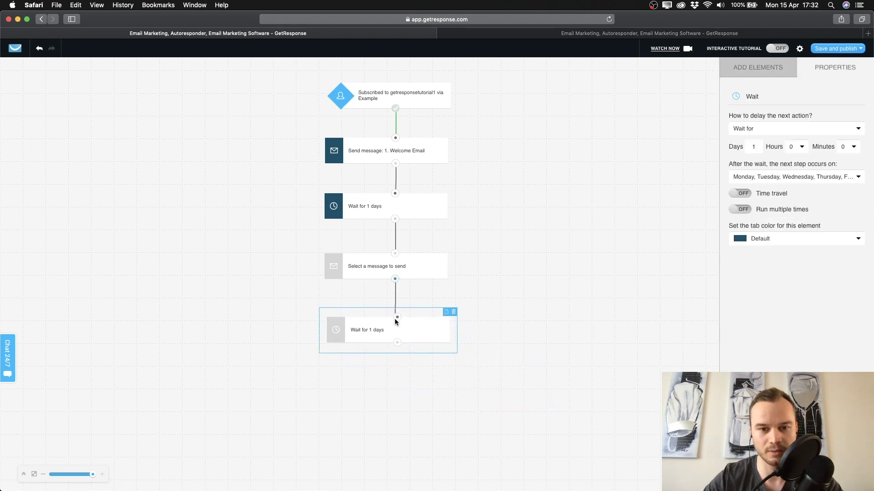
{"action": "left_click_drag", "start_coordinate": [395, 322], "coordinate": [416, 324]}
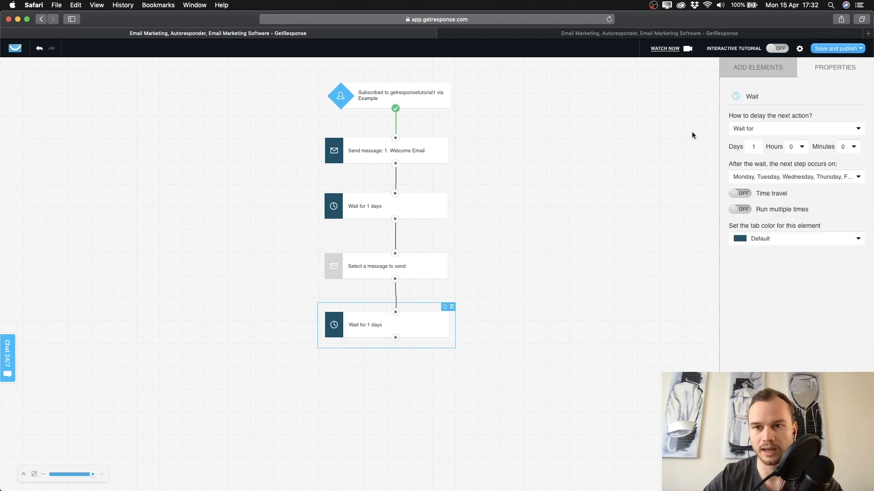
Step: Add a third Send message action below the second Wait action and connect the Wait action to it
{"action": "left_click", "coordinate": [758, 68]}
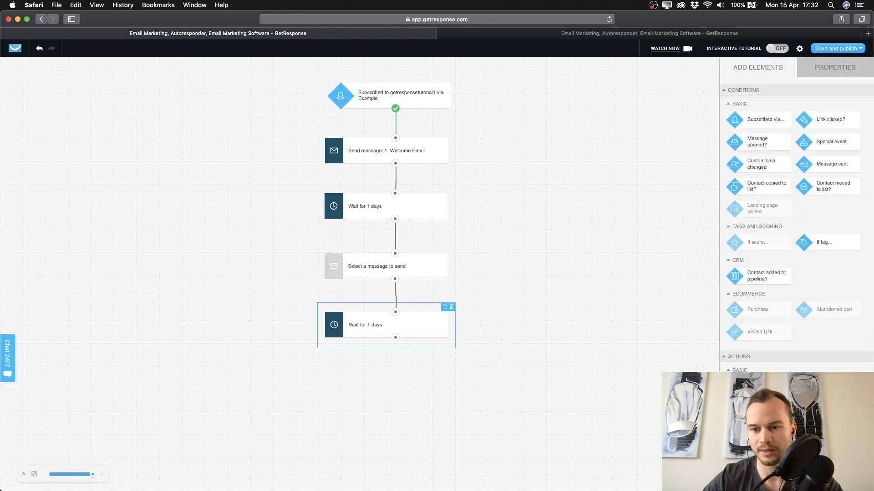
{"action": "scroll", "coordinate": [796, 227], "scroll_direction": "down", "scroll_amount": 5}
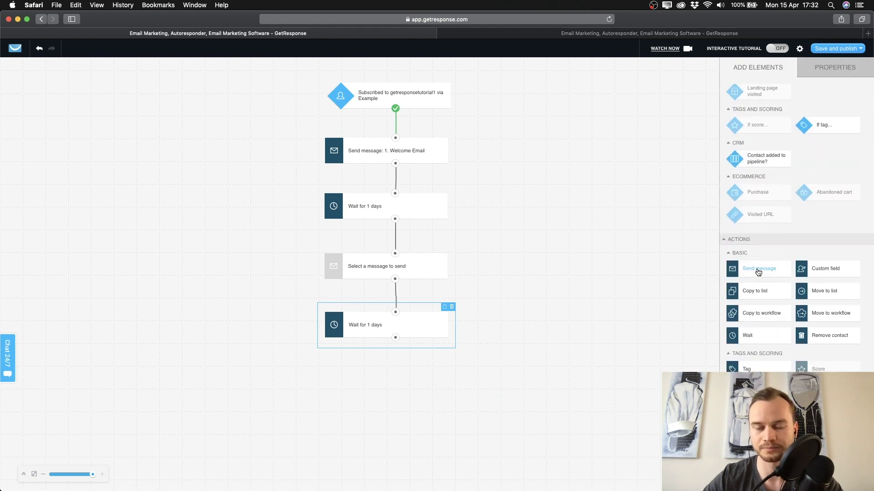
{"action": "left_click_drag", "start_coordinate": [757, 272], "coordinate": [394, 371]}
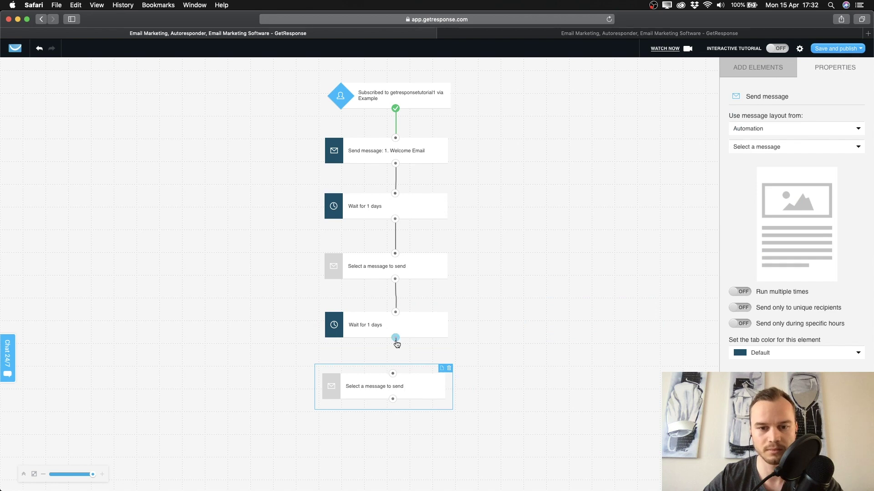
{"action": "left_click_drag", "start_coordinate": [396, 340], "coordinate": [392, 374]}
Step: Add a third 1-day Wait action below the third Send message action and connect the message to it
{"action": "mouse_move", "coordinate": [777, 209]}
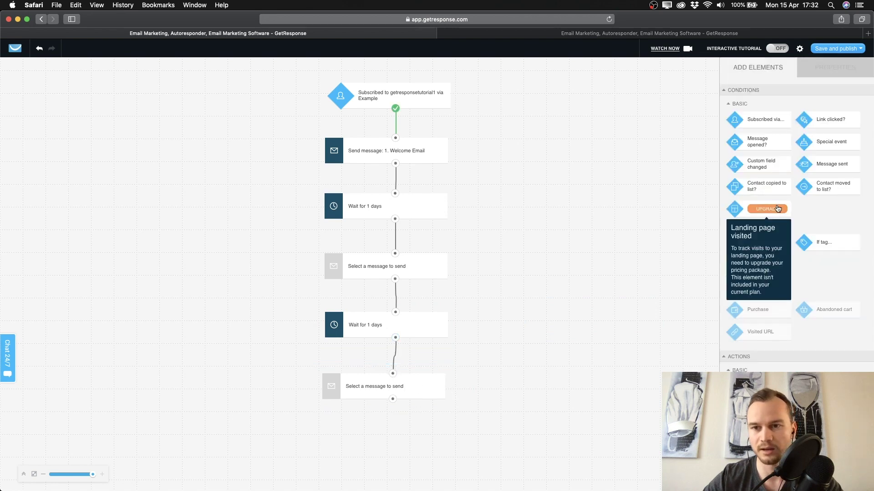
{"action": "scroll", "coordinate": [777, 208], "scroll_direction": "down", "scroll_amount": 4}
{"action": "left_click_drag", "start_coordinate": [747, 368], "coordinate": [390, 445]}
{"action": "scroll", "coordinate": [454, 413], "scroll_direction": "down", "scroll_amount": 2}
{"action": "left_click_drag", "start_coordinate": [393, 368], "coordinate": [393, 416]}
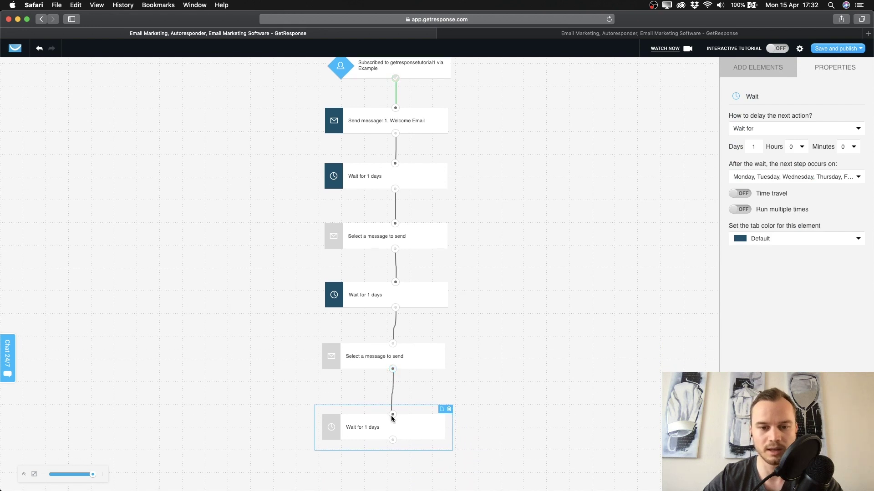
Step: Add a fourth Send message action below the third Wait action and connect the Wait action to it
{"action": "scroll", "coordinate": [755, 310], "scroll_direction": "down", "scroll_amount": 1}
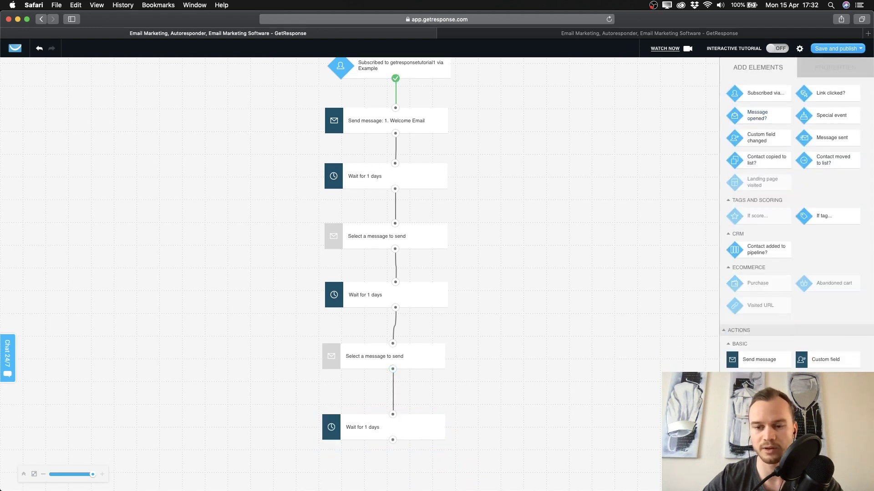
{"action": "scroll", "coordinate": [796, 228], "scroll_direction": "down", "scroll_amount": 4}
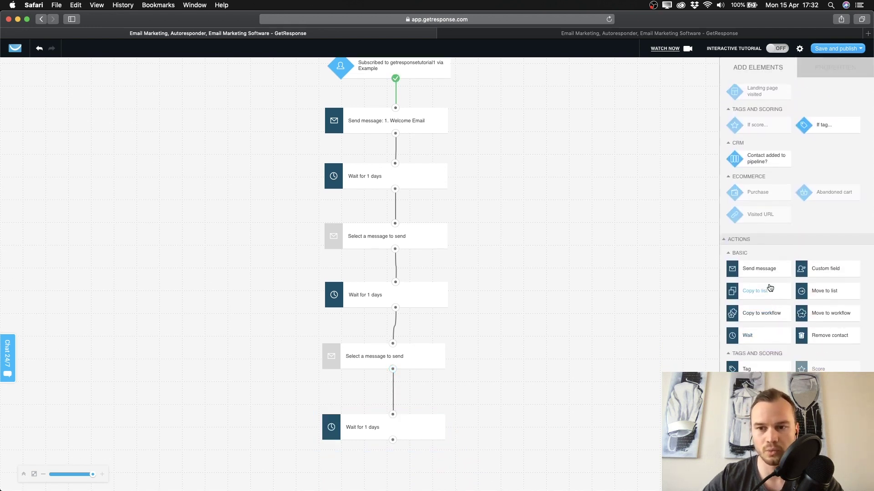
{"action": "left_click_drag", "start_coordinate": [767, 272], "coordinate": [390, 389]}
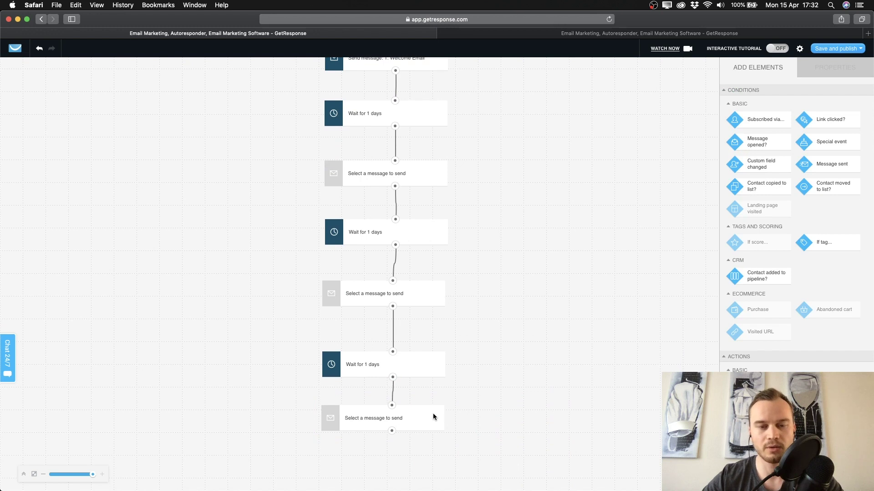
{"action": "left_click", "coordinate": [429, 415]}
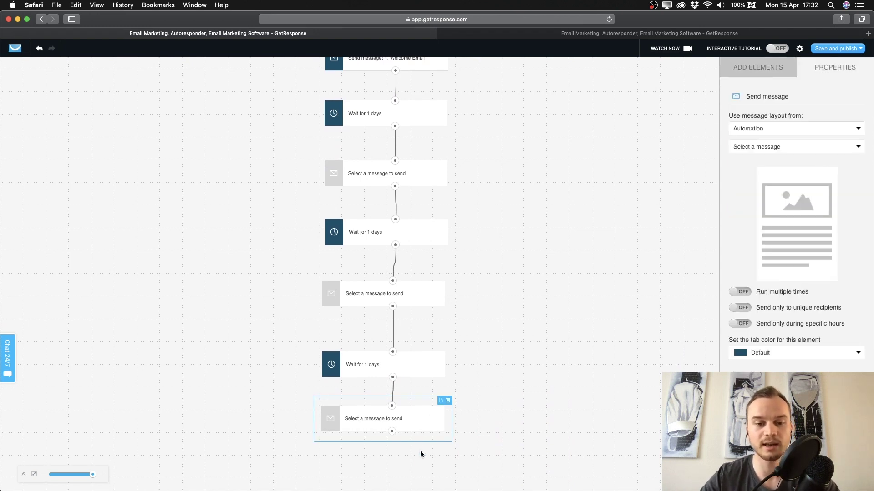
{"action": "scroll", "coordinate": [522, 341], "scroll_direction": "down", "scroll_amount": 1}
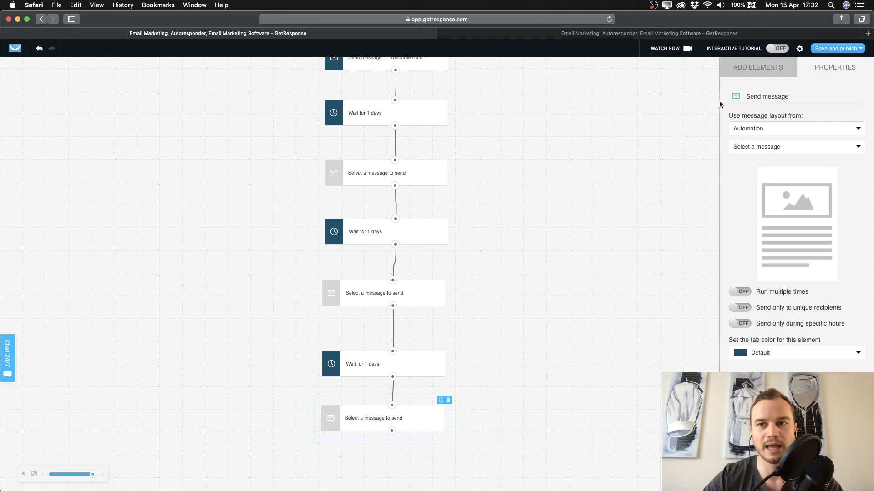
{"action": "left_click", "coordinate": [758, 67]}
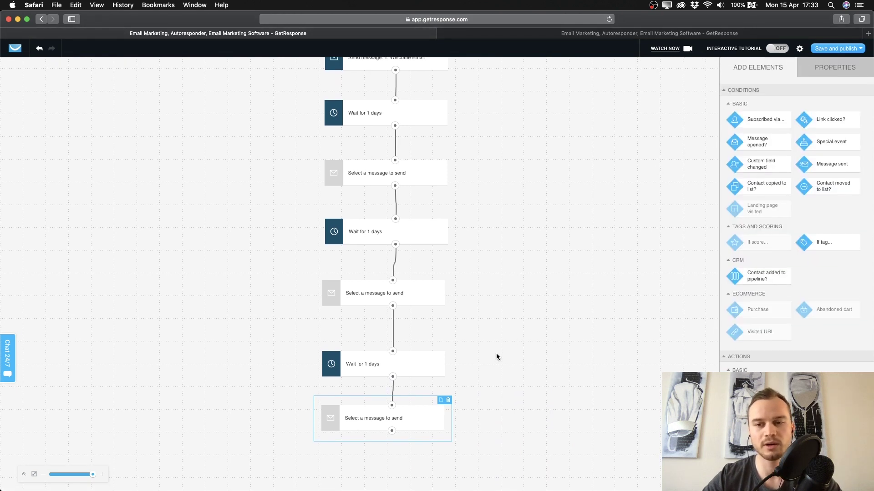
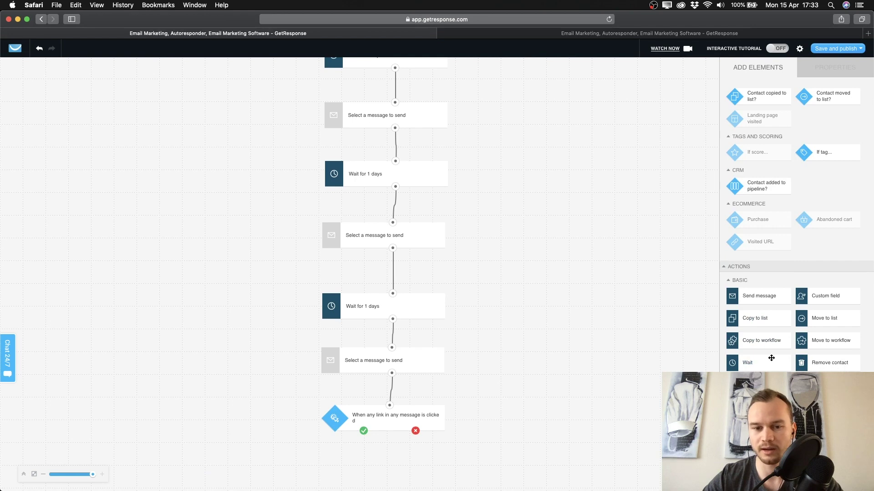
Step: Add a 1-day Wait action below the link-clicked condition and connect the condition's positive branch to it
{"action": "left_click_drag", "start_coordinate": [771, 359], "coordinate": [271, 451]}
{"action": "scroll", "coordinate": [300, 430], "scroll_direction": "down", "scroll_amount": 2}
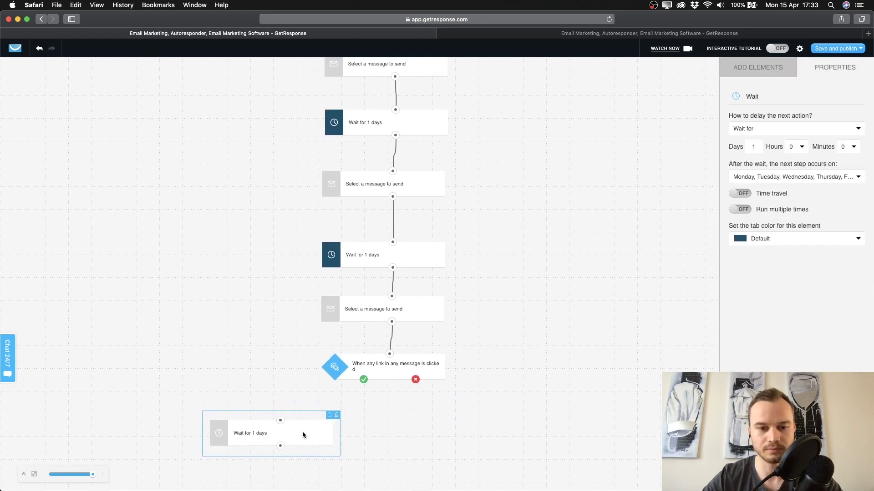
{"action": "left_click_drag", "start_coordinate": [363, 382], "coordinate": [280, 421]}
Step: Add a Wait action on the link-clicked condition's negative branch, connect it and set its delay to 3 days
{"action": "scroll", "coordinate": [759, 335], "scroll_direction": "down", "scroll_amount": 1}
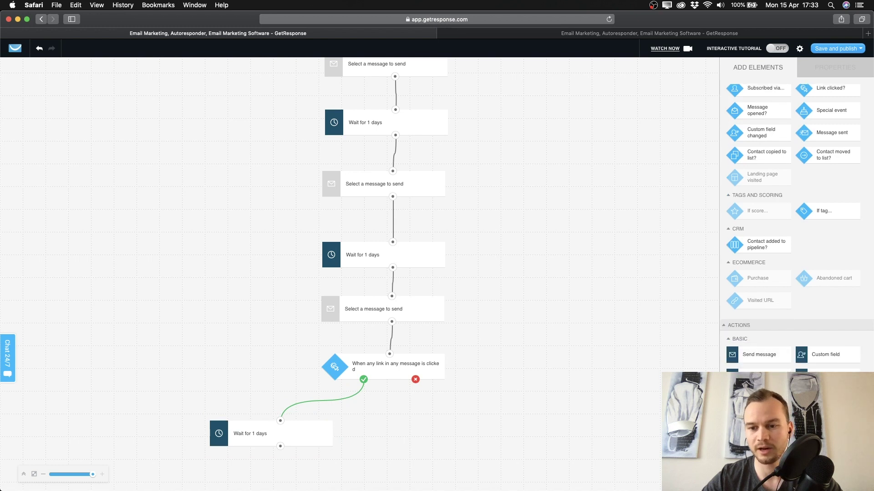
{"action": "left_click_drag", "start_coordinate": [759, 375], "coordinate": [465, 415]}
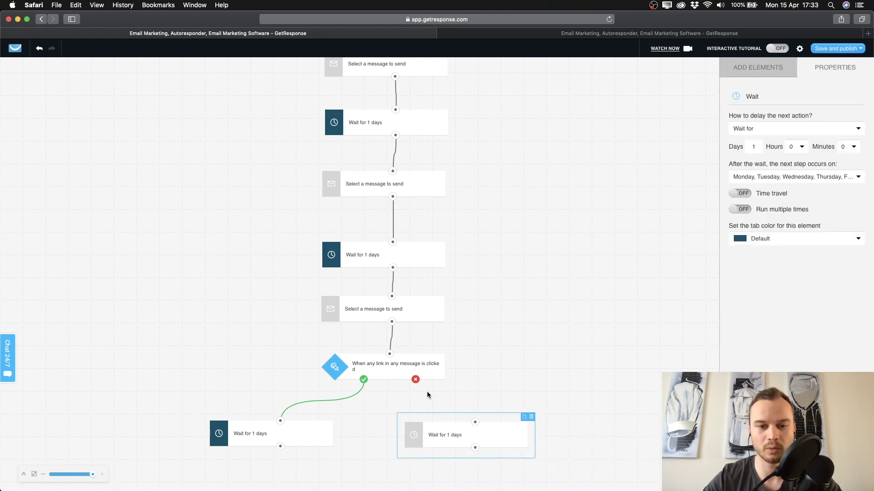
{"action": "left_click_drag", "start_coordinate": [415, 380], "coordinate": [474, 418]}
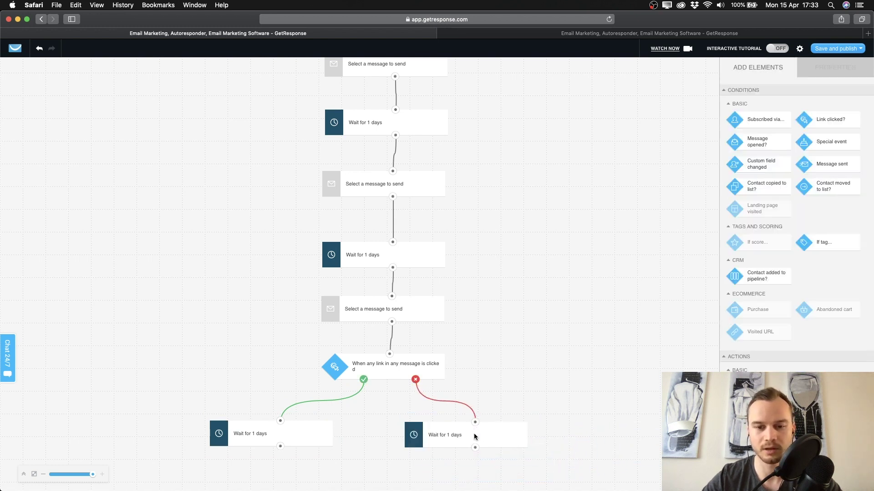
{"action": "left_click", "coordinate": [474, 429]}
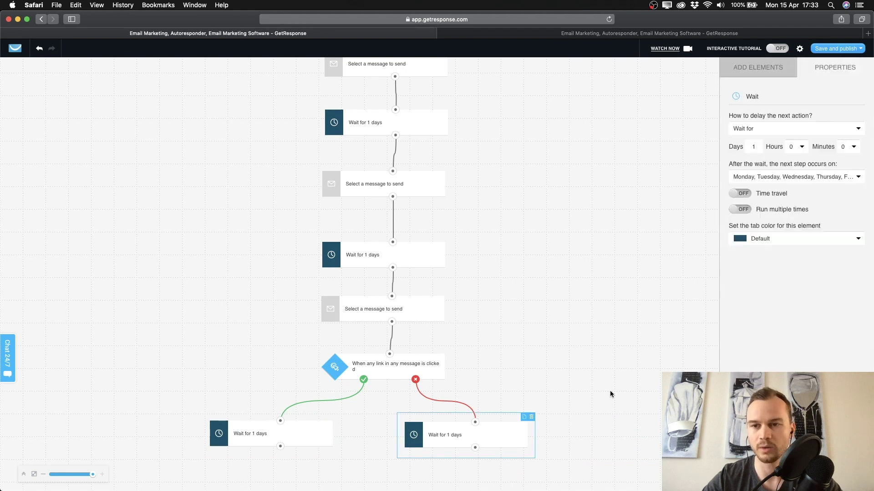
{"action": "double_click", "coordinate": [754, 146]}
{"action": "type", "text": "3"}
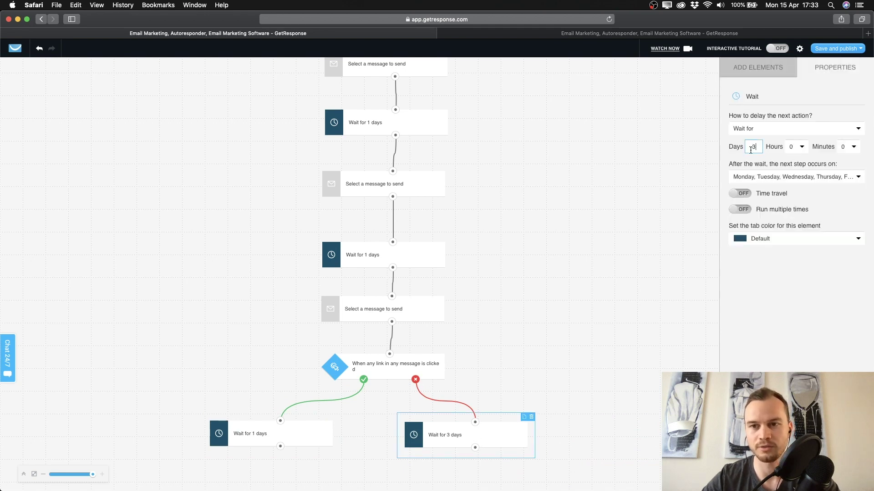
{"action": "left_click", "coordinate": [572, 319]}
Step: Add a Send message action below the positive branch's 1-day Wait action and connect the Wait action to it
{"action": "scroll", "coordinate": [469, 386], "scroll_direction": "down", "scroll_amount": 1}
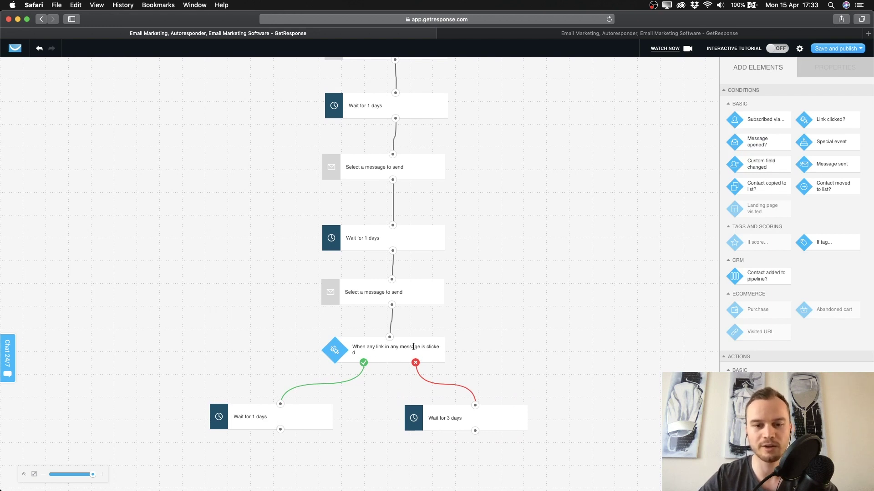
{"action": "scroll", "coordinate": [764, 309], "scroll_direction": "down", "scroll_amount": 4}
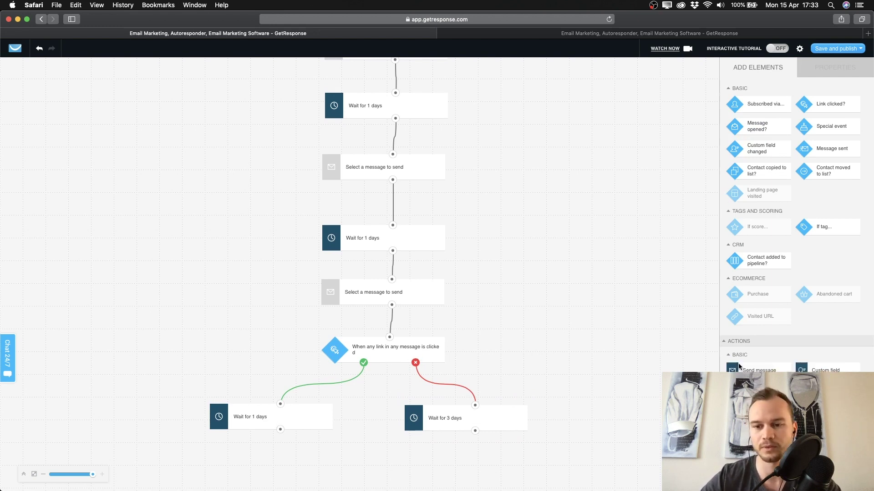
{"action": "left_click_drag", "start_coordinate": [759, 296], "coordinate": [275, 463]}
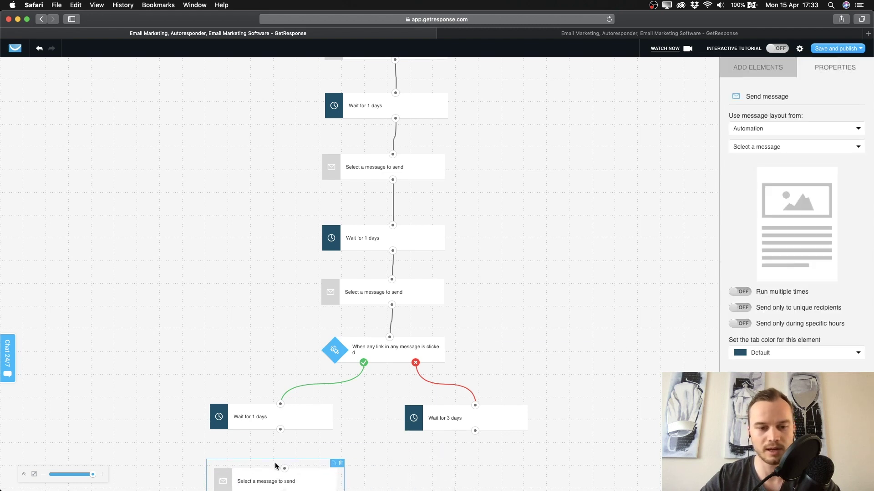
{"action": "scroll", "coordinate": [355, 443], "scroll_direction": "down", "scroll_amount": 3}
{"action": "left_click_drag", "start_coordinate": [281, 366], "coordinate": [285, 426]}
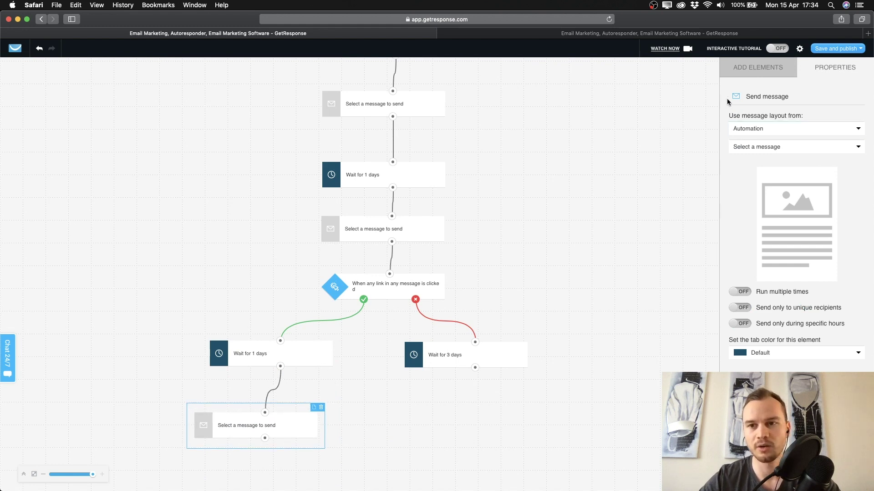
Step: Add a Send message action below the negative branch's 3-day Wait action and connect the Wait action to it
{"action": "left_click", "coordinate": [730, 71]}
{"action": "scroll", "coordinate": [758, 202], "scroll_direction": "down", "scroll_amount": 1}
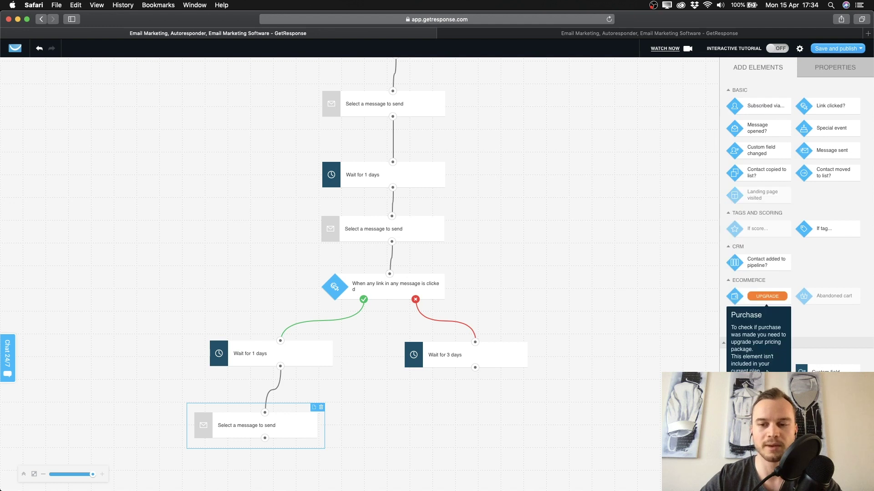
{"action": "left_click_drag", "start_coordinate": [769, 364], "coordinate": [496, 426]}
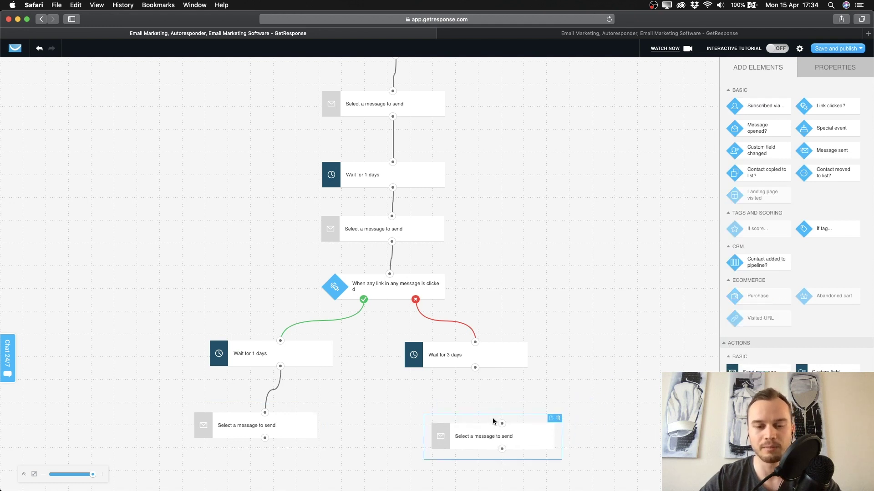
{"action": "left_click_drag", "start_coordinate": [475, 368], "coordinate": [502, 424]}
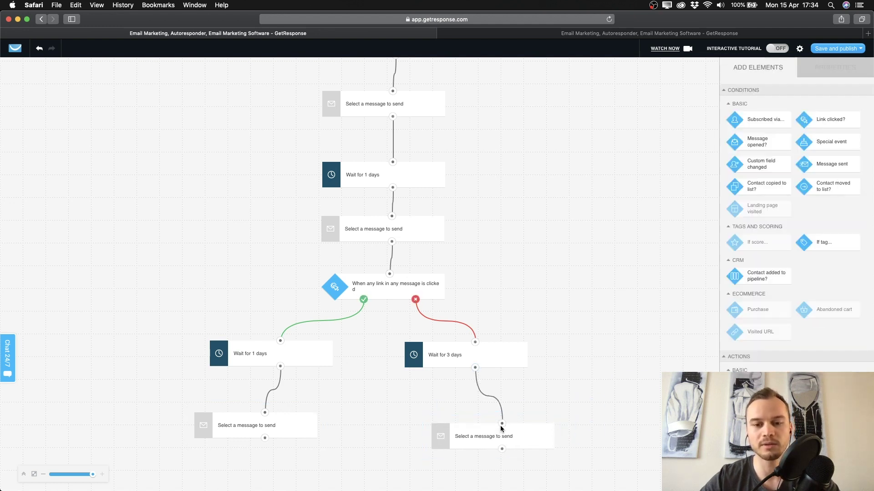
{"action": "scroll", "coordinate": [570, 335], "scroll_direction": "down", "scroll_amount": 1}
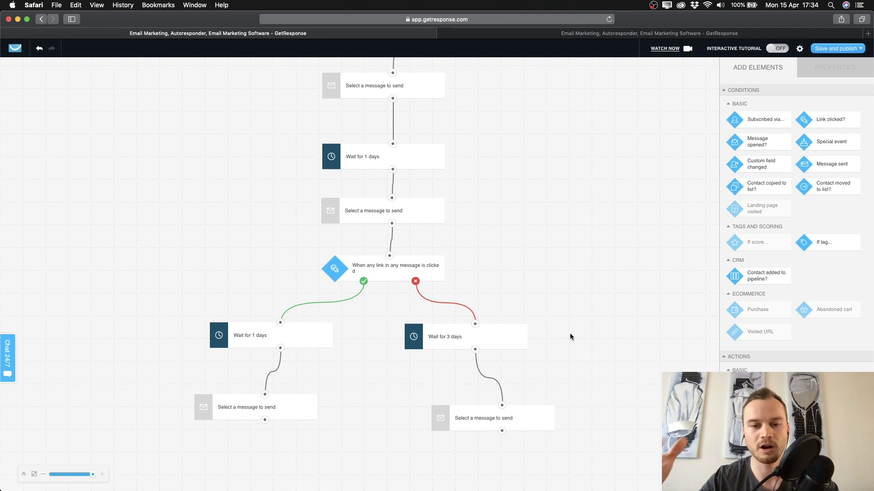
{"action": "left_click_drag", "start_coordinate": [502, 337], "coordinate": [507, 334]}
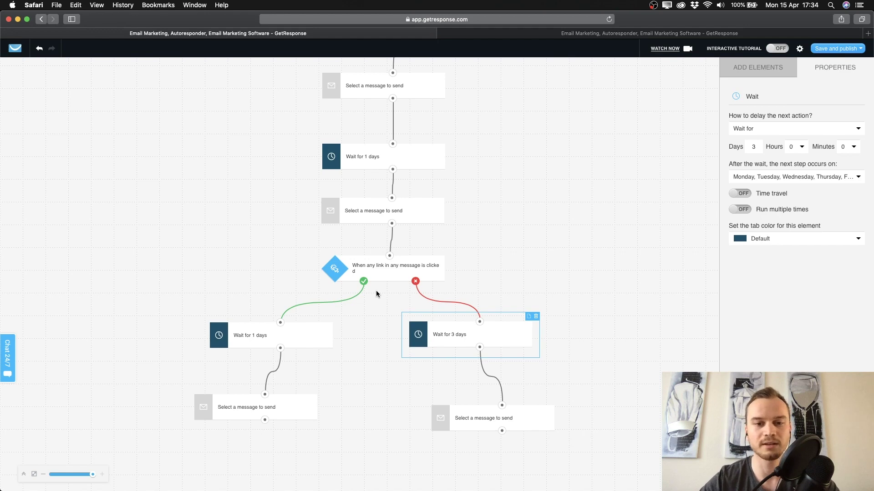
Step: Review the whole workflow from the subscription trigger to both link-clicked branches, including the trigger's list and landing page settings
{"action": "scroll", "coordinate": [408, 233], "scroll_direction": "up", "scroll_amount": 5}
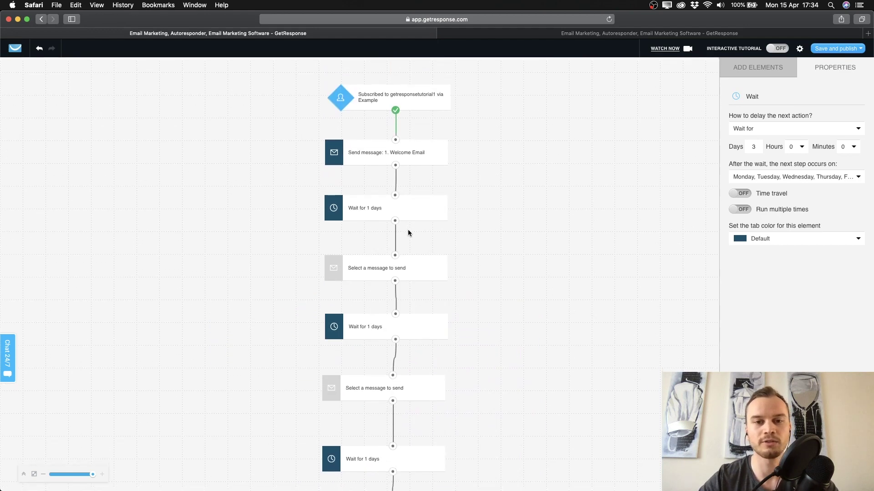
{"action": "scroll", "coordinate": [408, 233], "scroll_direction": "down", "scroll_amount": 5}
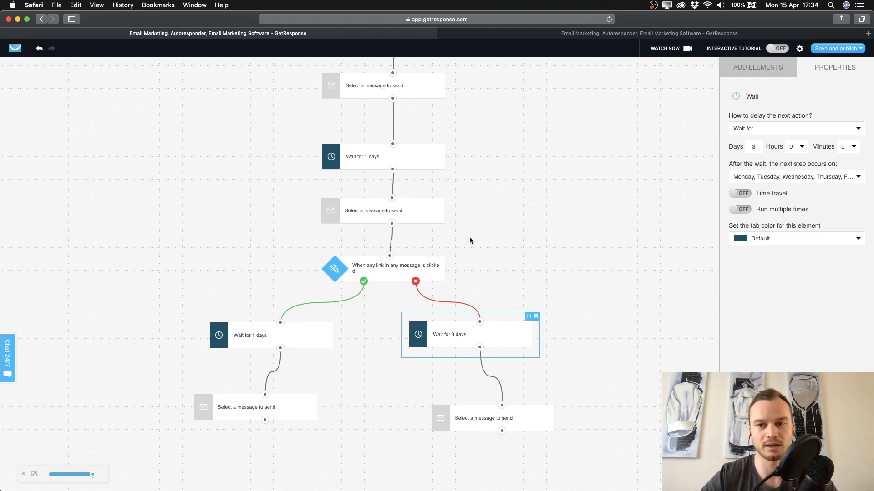
{"action": "scroll", "coordinate": [470, 240], "scroll_direction": "up", "scroll_amount": 10}
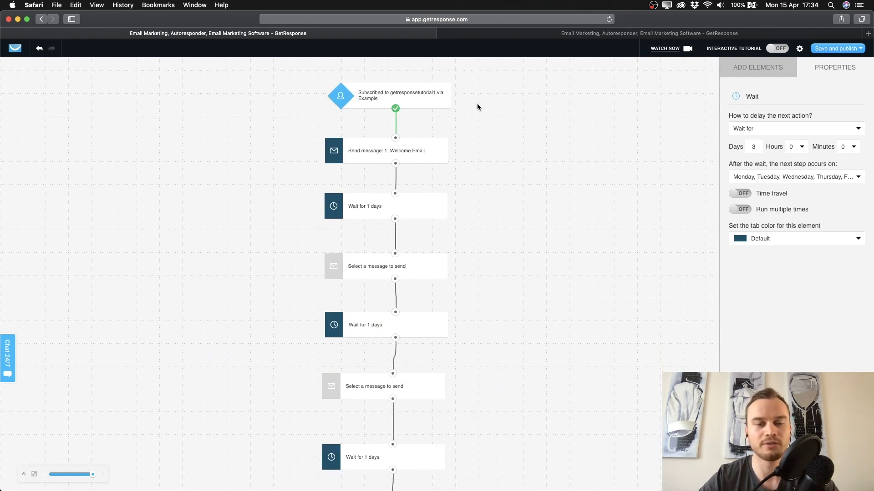
{"action": "left_click", "coordinate": [419, 101]}
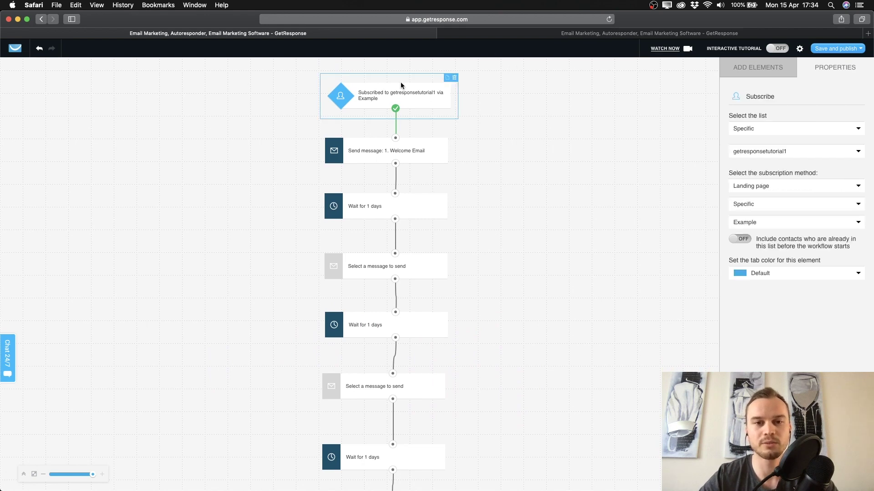
{"action": "scroll", "coordinate": [412, 154], "scroll_direction": "down", "scroll_amount": 3}
{"action": "scroll", "coordinate": [419, 114], "scroll_direction": "up", "scroll_amount": 1}
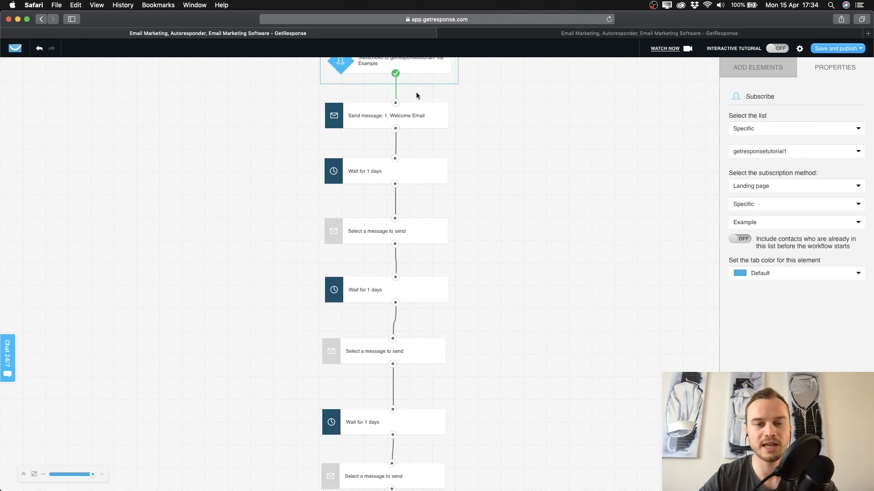
{"action": "scroll", "coordinate": [416, 95], "scroll_direction": "down", "scroll_amount": 10}
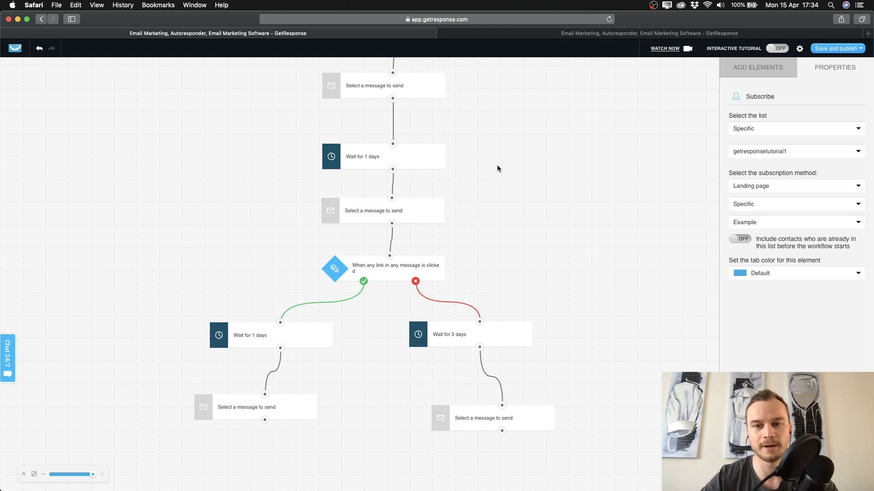
{"action": "scroll", "coordinate": [478, 299], "scroll_direction": "up", "scroll_amount": 10}
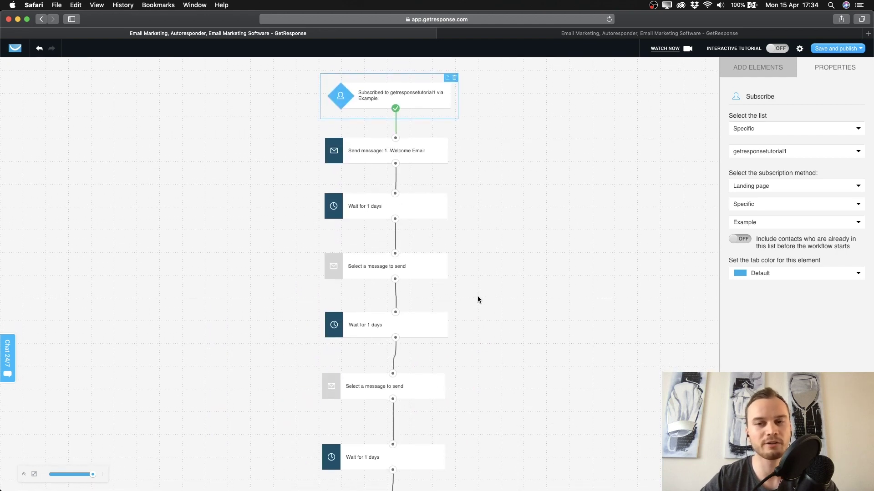
{"action": "scroll", "coordinate": [476, 228], "scroll_direction": "down", "scroll_amount": 3}
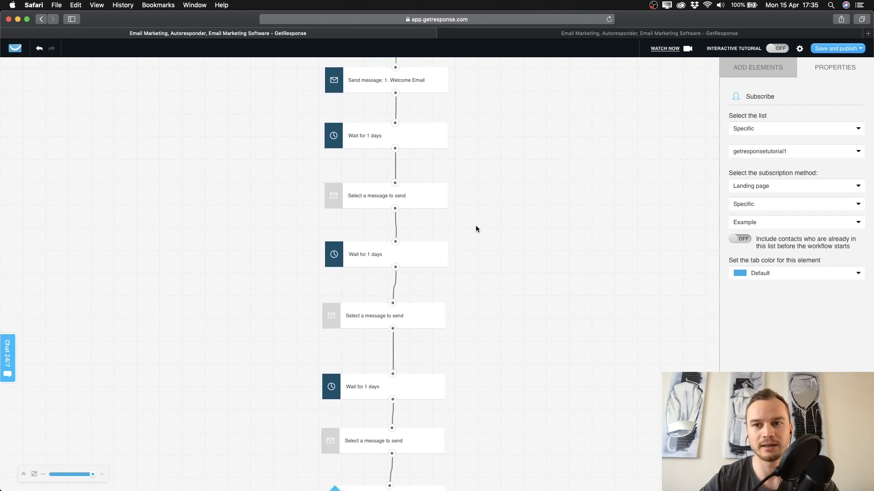
{"action": "left_click", "coordinate": [476, 229]}
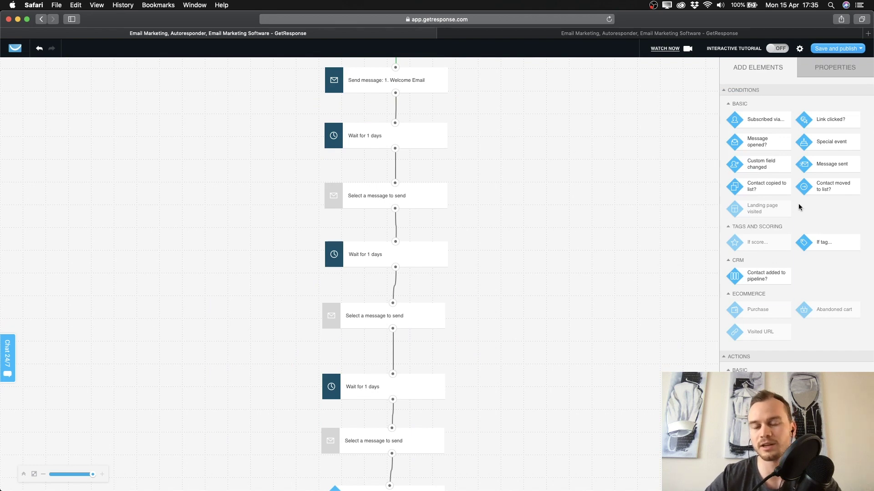
Step: Delete the Send message action below the negative branch's 3-day Wait action
{"action": "scroll", "coordinate": [439, 263], "scroll_direction": "down", "scroll_amount": 8}
{"action": "scroll", "coordinate": [439, 263], "scroll_direction": "up", "scroll_amount": 1}
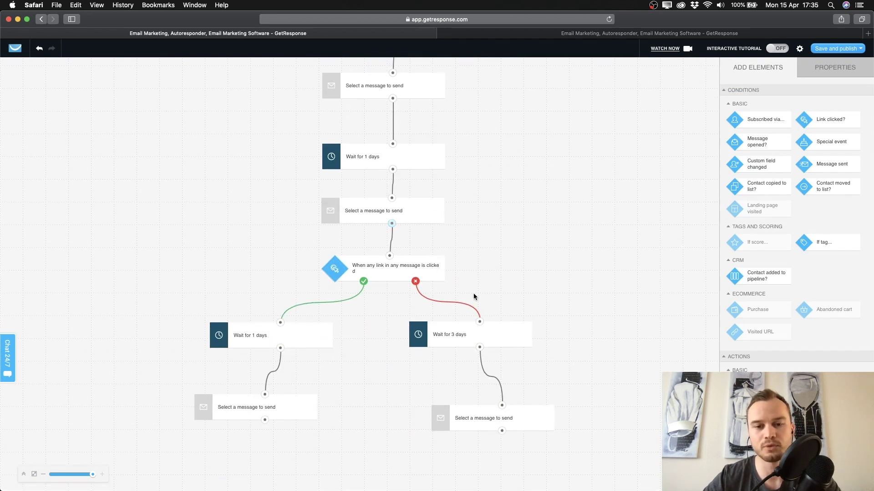
{"action": "left_click", "coordinate": [510, 420]}
{"action": "left_click", "coordinate": [558, 401]}
{"action": "left_click", "coordinate": [410, 286]}
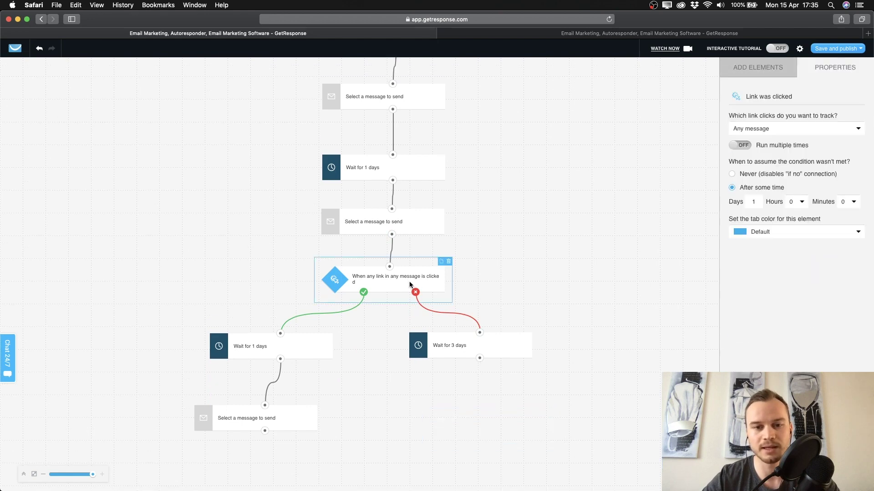
{"action": "left_click", "coordinate": [491, 343]}
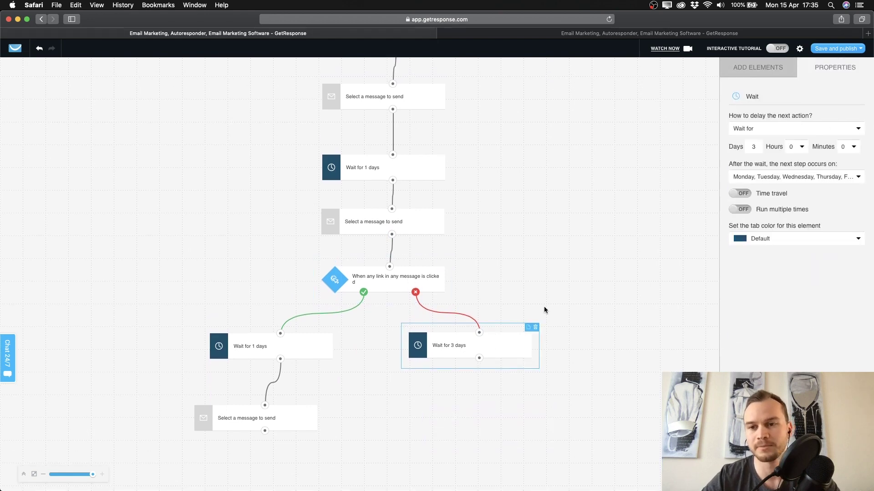
{"action": "left_click", "coordinate": [774, 72]}
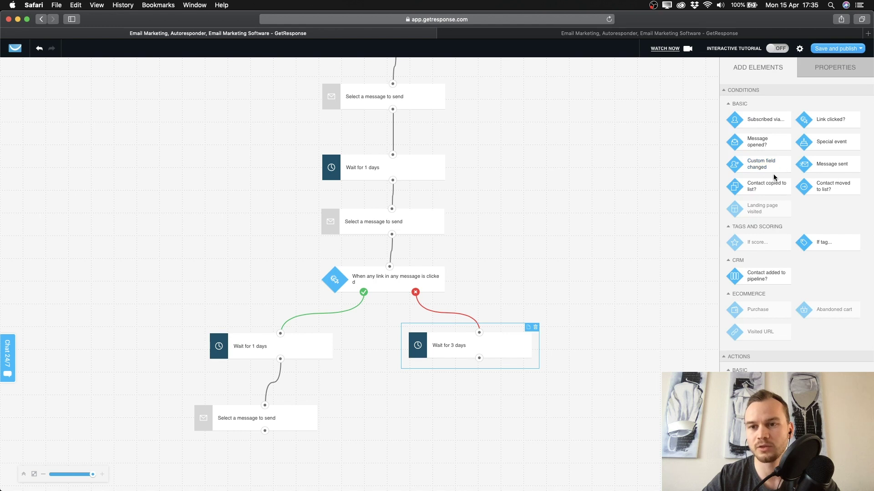
{"action": "scroll", "coordinate": [775, 178], "scroll_direction": "down", "scroll_amount": 3}
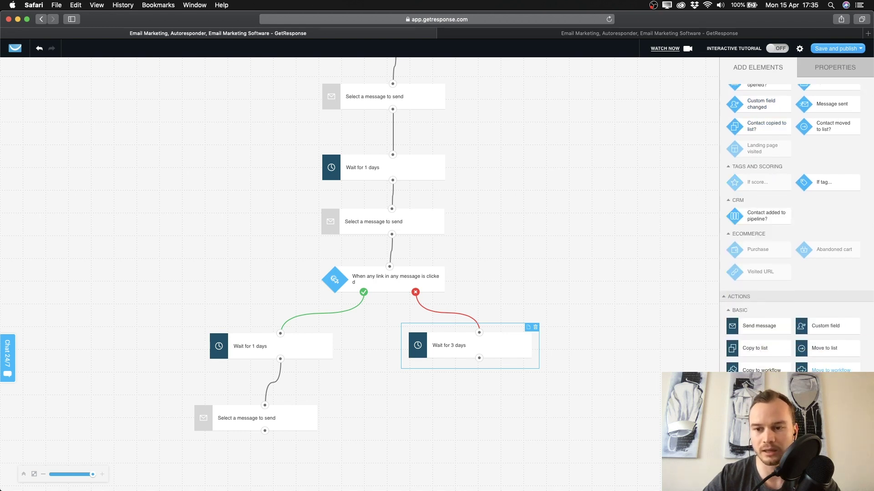
{"action": "left_click_drag", "start_coordinate": [824, 348], "coordinate": [568, 427]}
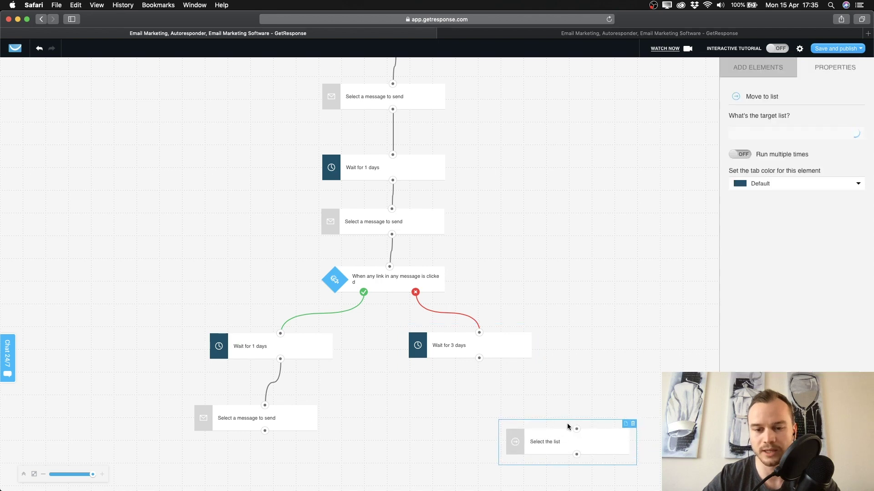
{"action": "left_click", "coordinate": [633, 425]}
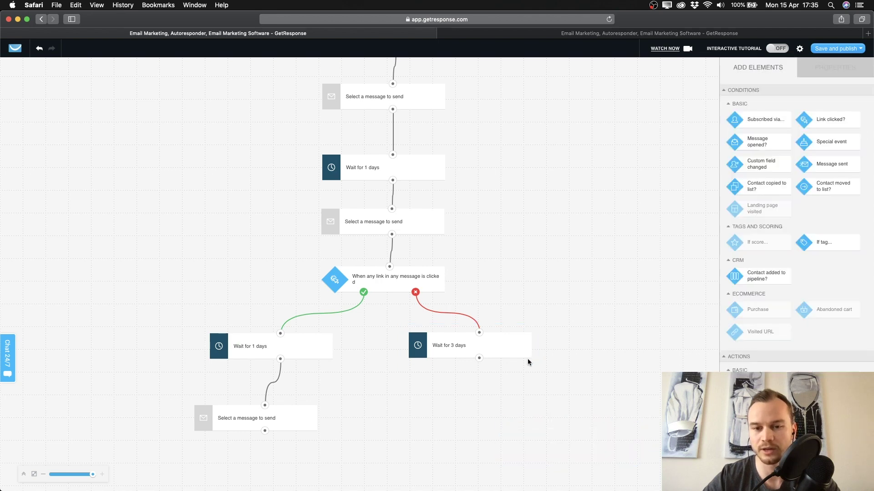
Step: Add a Tag action below the negative branch's 3-day Wait action and connect the Wait action to it
{"action": "left_click", "coordinate": [528, 362]}
{"action": "left_click", "coordinate": [757, 67]}
{"action": "scroll", "coordinate": [776, 169], "scroll_direction": "down", "scroll_amount": 3}
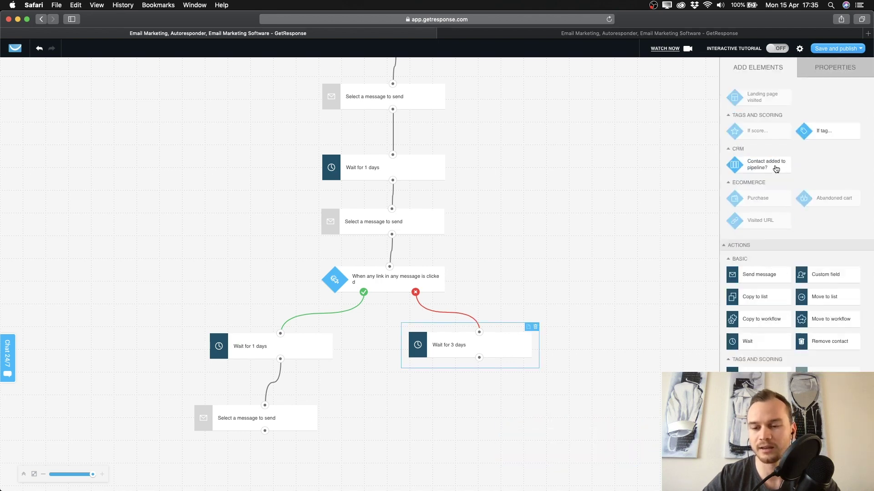
{"action": "scroll", "coordinate": [776, 169], "scroll_direction": "down", "scroll_amount": 4}
{"action": "left_click_drag", "start_coordinate": [761, 283], "coordinate": [551, 411]}
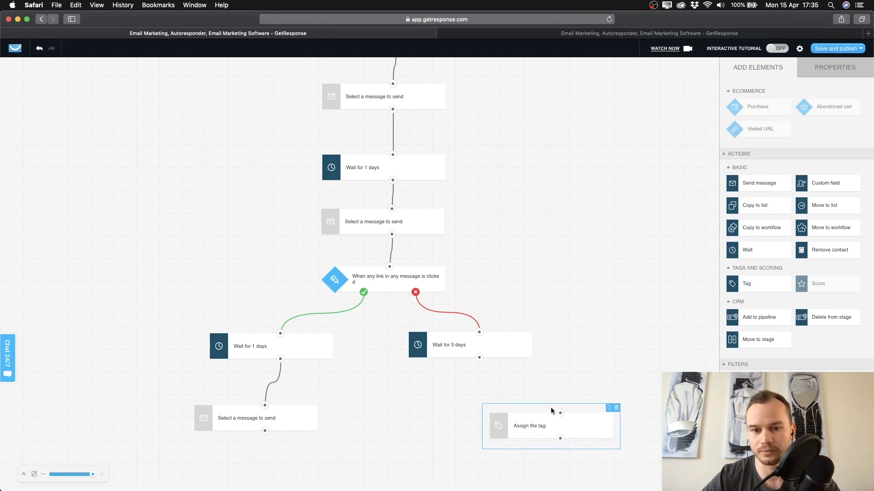
{"action": "left_click_drag", "start_coordinate": [479, 357], "coordinate": [558, 414]}
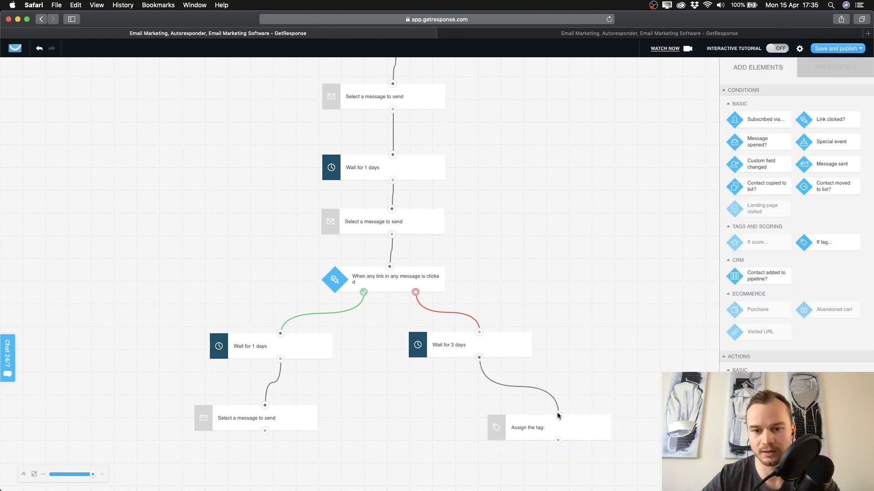
Step: Create the tag notinterested, without a space, and have the negative branch's Tag action assign it
{"action": "left_click", "coordinate": [579, 432]}
{"action": "left_click", "coordinate": [764, 203]}
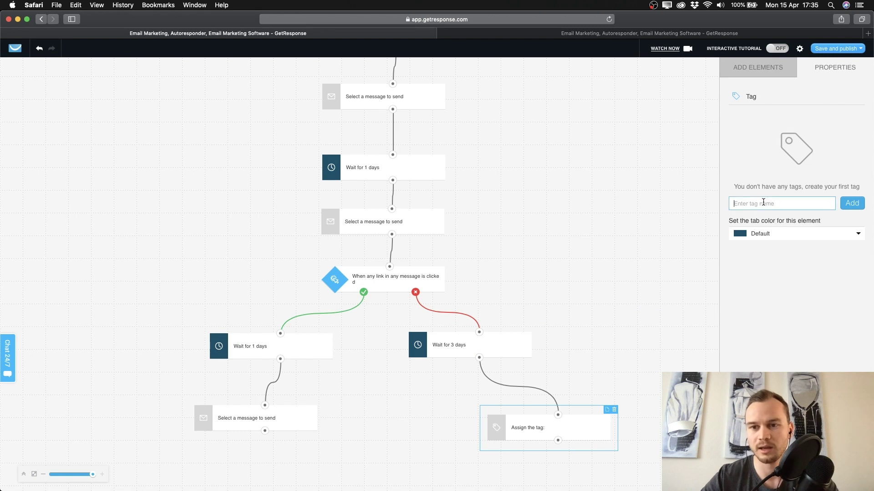
{"action": "type", "text": "not i"}
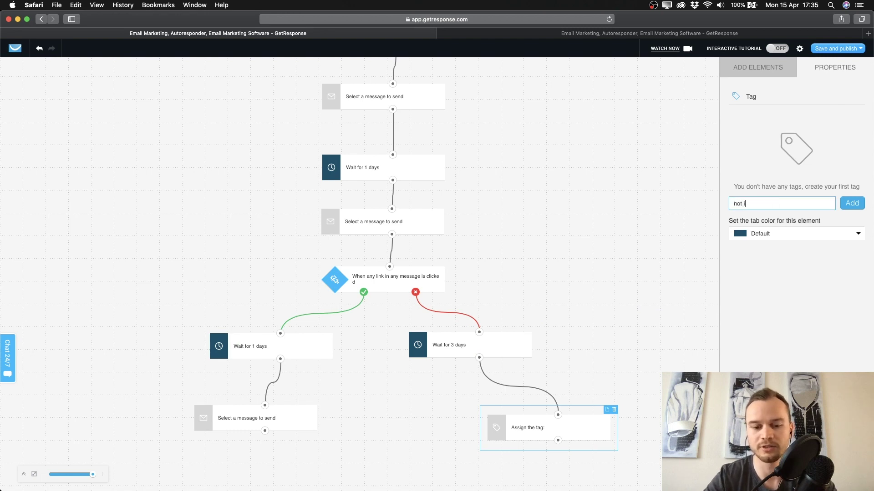
{"action": "type", "text": "nterested"}
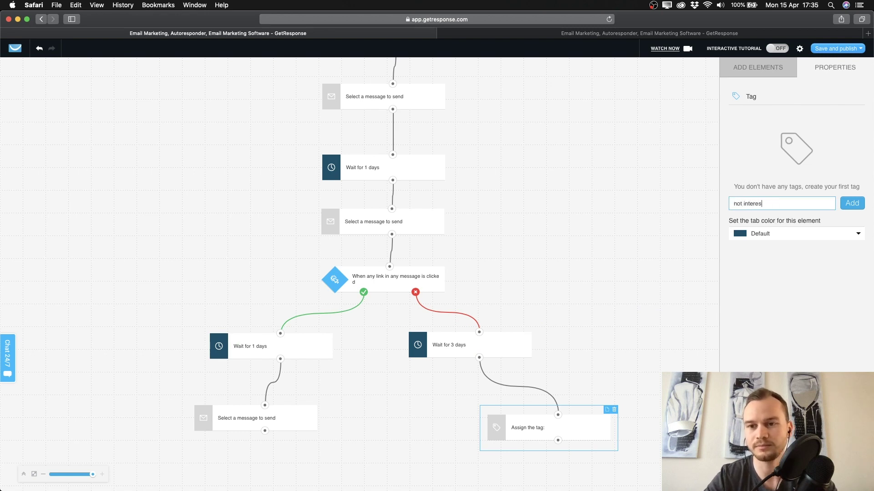
{"action": "left_click", "coordinate": [853, 206]}
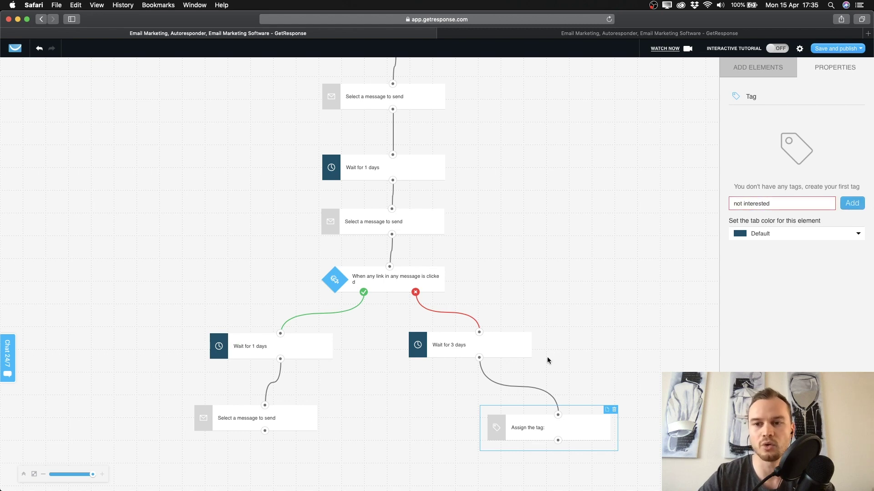
{"action": "left_click", "coordinate": [750, 204]}
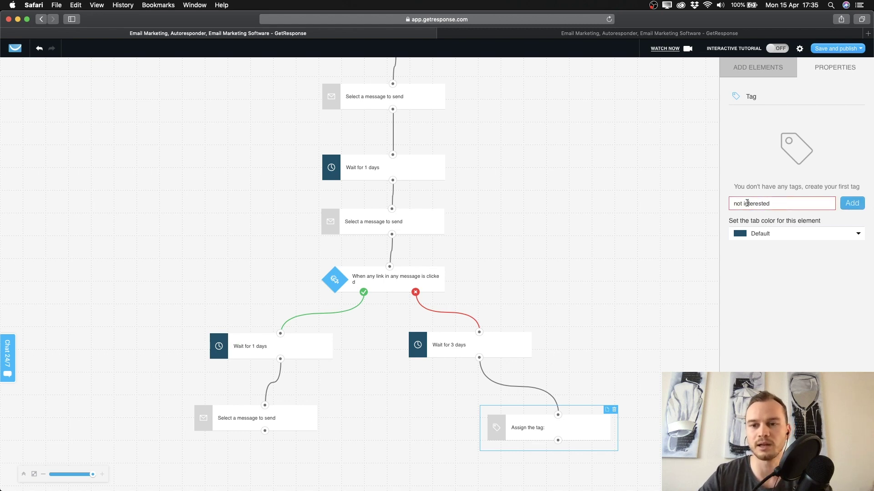
{"action": "key", "text": "Left"}
{"action": "key", "text": "Left"}
{"action": "key", "text": "BackSpace"}
{"action": "left_click", "coordinate": [844, 208]}
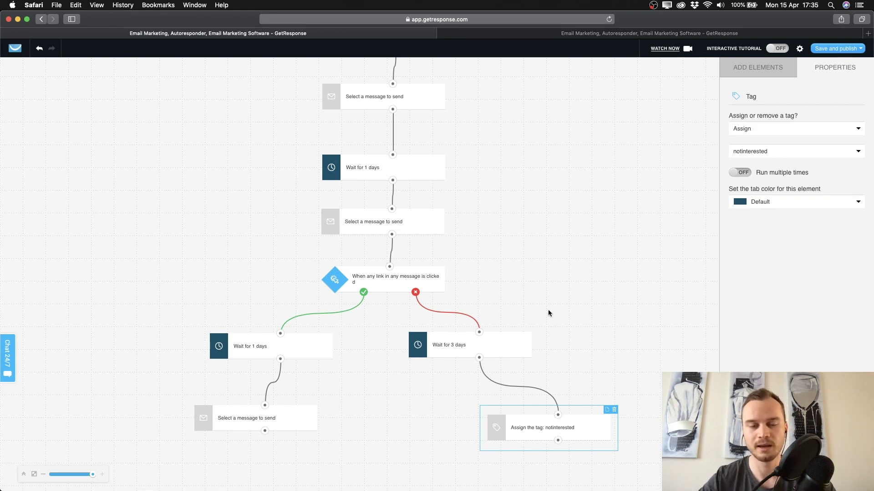
{"action": "left_click_drag", "start_coordinate": [544, 269], "coordinate": [544, 273]}
{"action": "scroll", "coordinate": [543, 270], "scroll_direction": "up", "scroll_amount": 10}
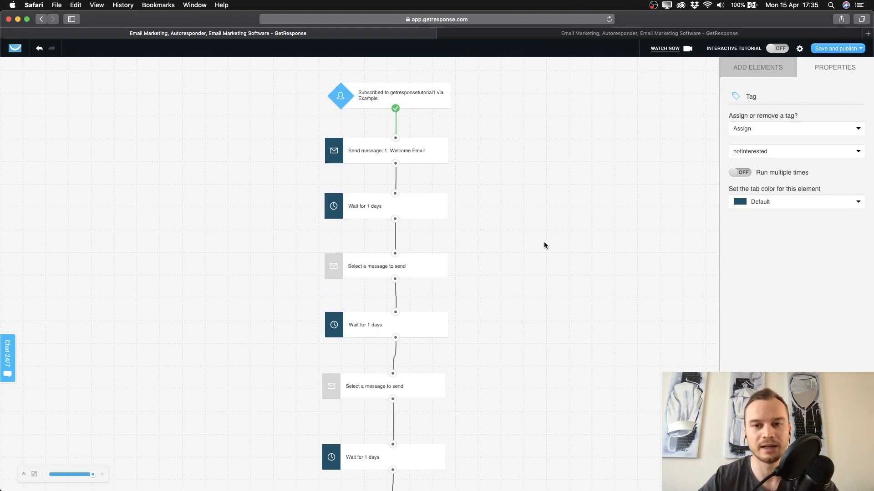
{"action": "scroll", "coordinate": [556, 239], "scroll_direction": "down", "scroll_amount": 10}
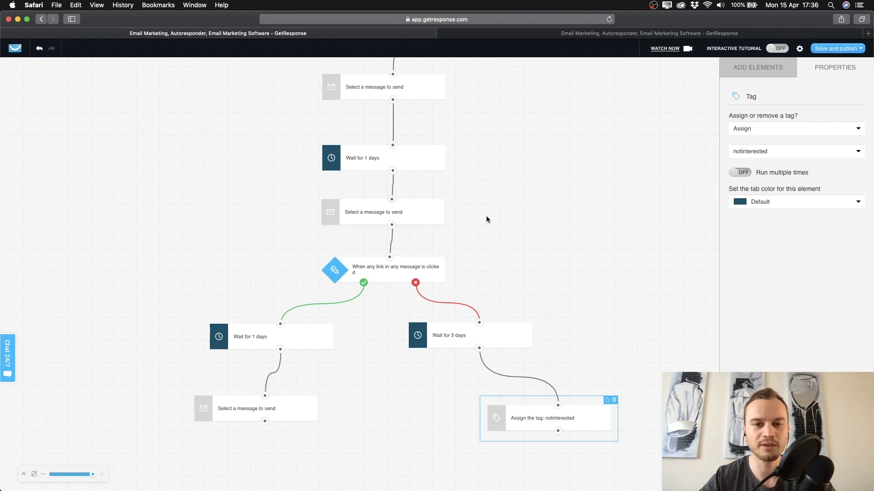
Step: Switch to the Influentgram E-Book workflow in Chrome and inspect its first Send message action and link-clicked condition settings
{"action": "key", "text": "ctrl+Right"}
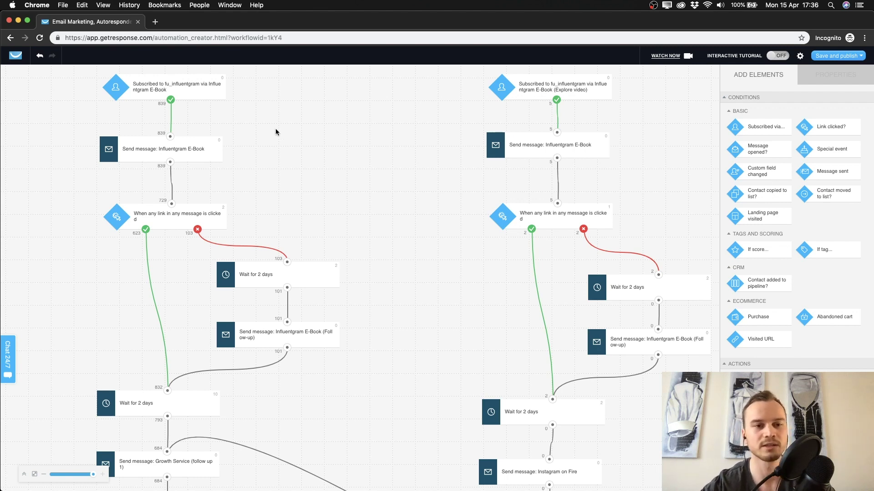
{"action": "scroll", "coordinate": [255, 137], "scroll_direction": "down", "scroll_amount": 1}
{"action": "left_click", "coordinate": [196, 132]}
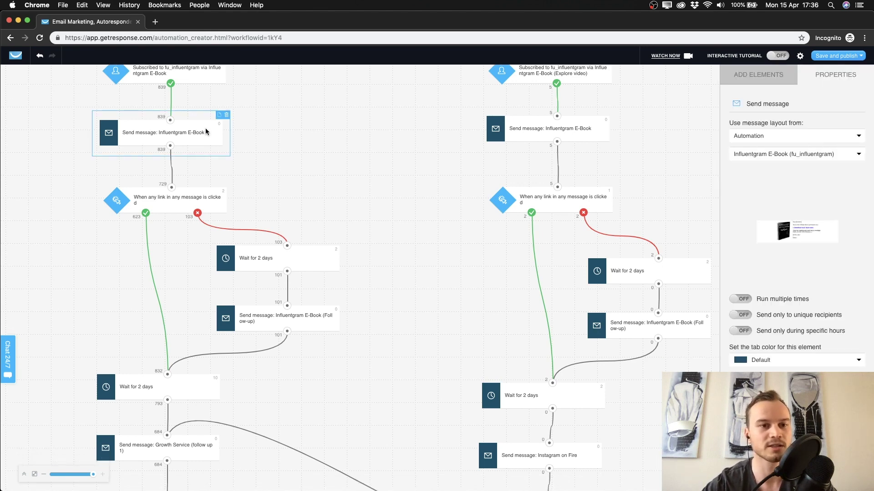
{"action": "scroll", "coordinate": [278, 153], "scroll_direction": "down", "scroll_amount": 2}
{"action": "left_click", "coordinate": [178, 172]}
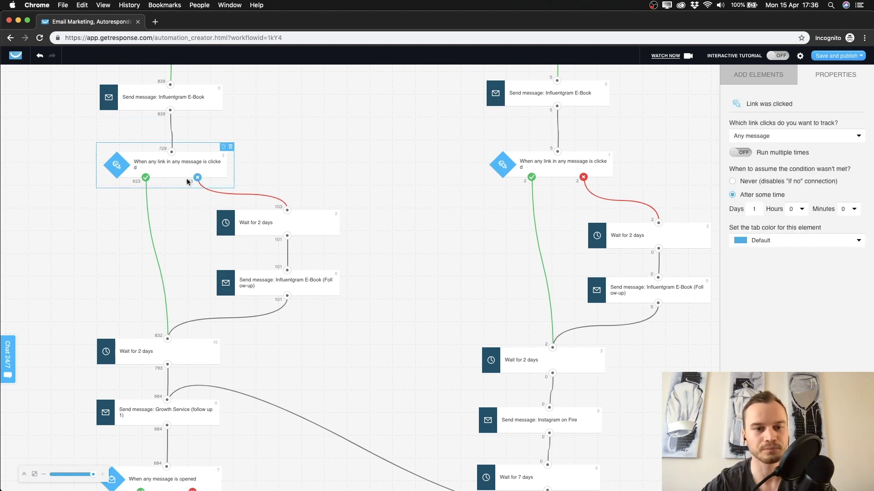
Step: Inspect the 2-day Wait and the Influentgram E-Book (Follow-up) message settings on the first link-clicked condition's negative branch
{"action": "scroll", "coordinate": [185, 279], "scroll_direction": "down", "scroll_amount": 3}
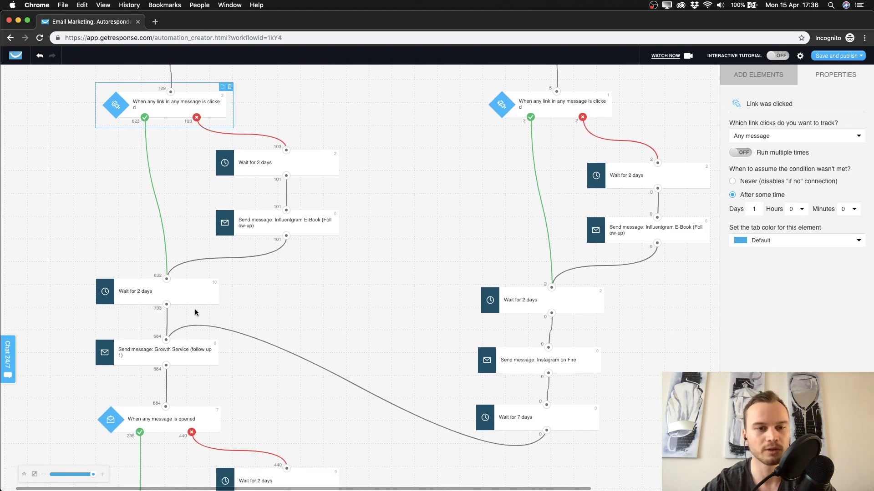
{"action": "scroll", "coordinate": [194, 295], "scroll_direction": "up", "scroll_amount": 2}
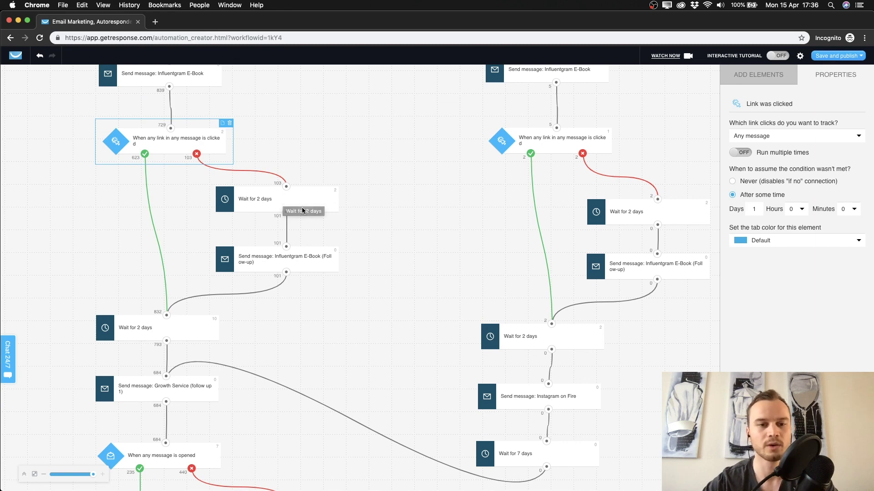
{"action": "left_click", "coordinate": [319, 206]}
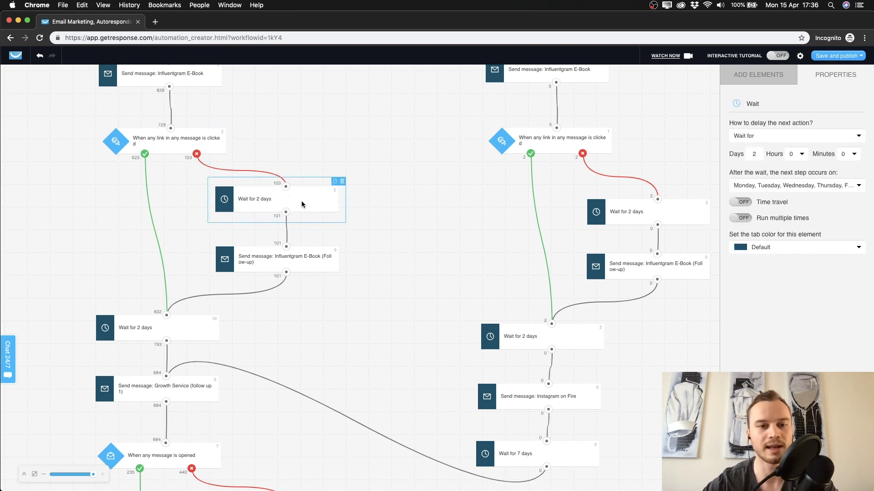
{"action": "scroll", "coordinate": [286, 230], "scroll_direction": "down", "scroll_amount": 1}
{"action": "scroll", "coordinate": [285, 234], "scroll_direction": "down", "scroll_amount": 3}
{"action": "left_click", "coordinate": [311, 237]}
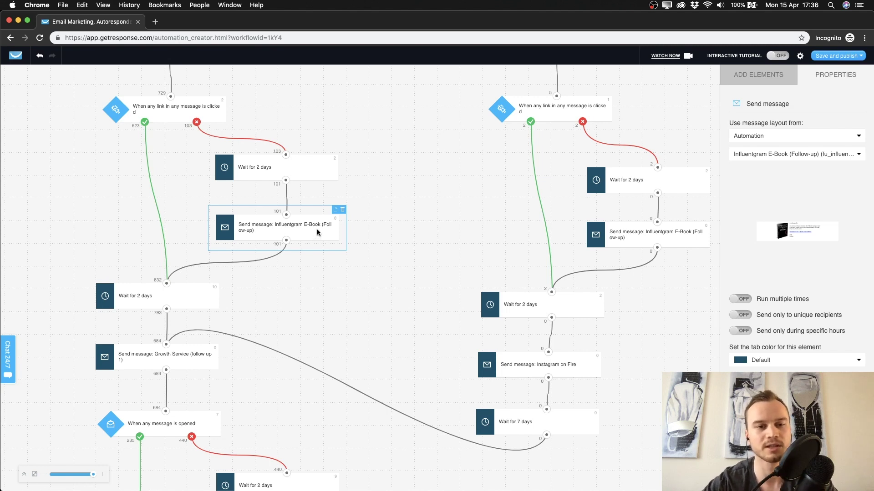
{"action": "left_click_drag", "start_coordinate": [318, 232], "coordinate": [317, 228]}
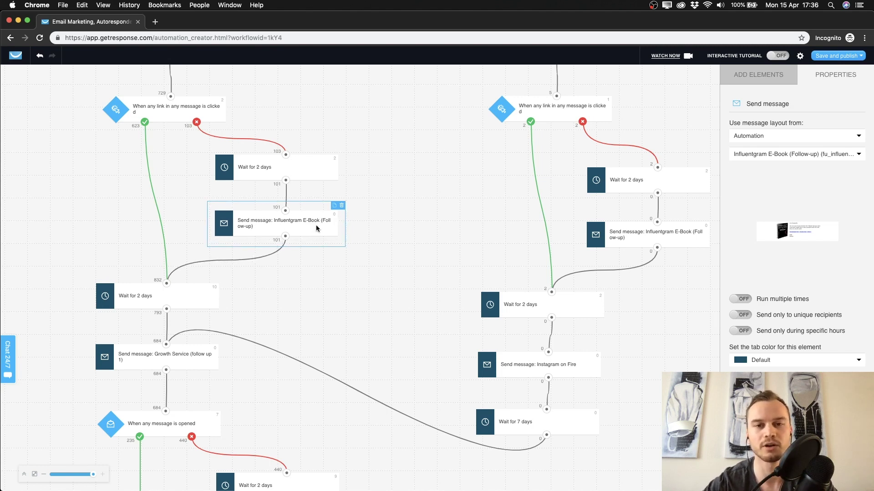
{"action": "left_click", "coordinate": [317, 263]}
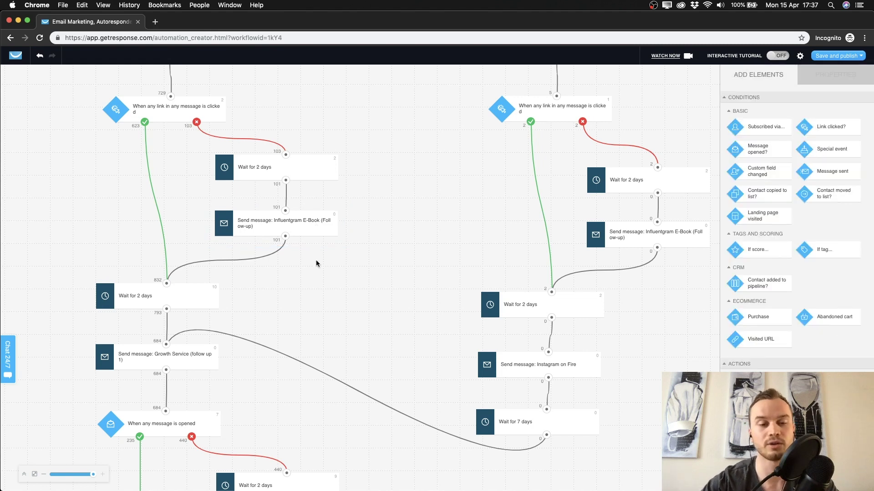
Step: Inspect the 2-day Wait where the first two branches merge and the Growth Service (follow up 1) message below it
{"action": "scroll", "coordinate": [291, 202], "scroll_direction": "down", "scroll_amount": 2}
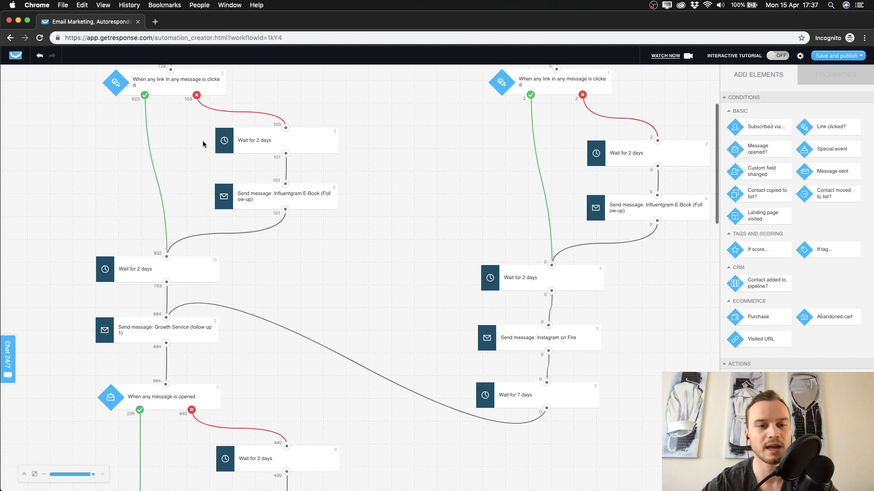
{"action": "scroll", "coordinate": [173, 291], "scroll_direction": "down", "scroll_amount": 3}
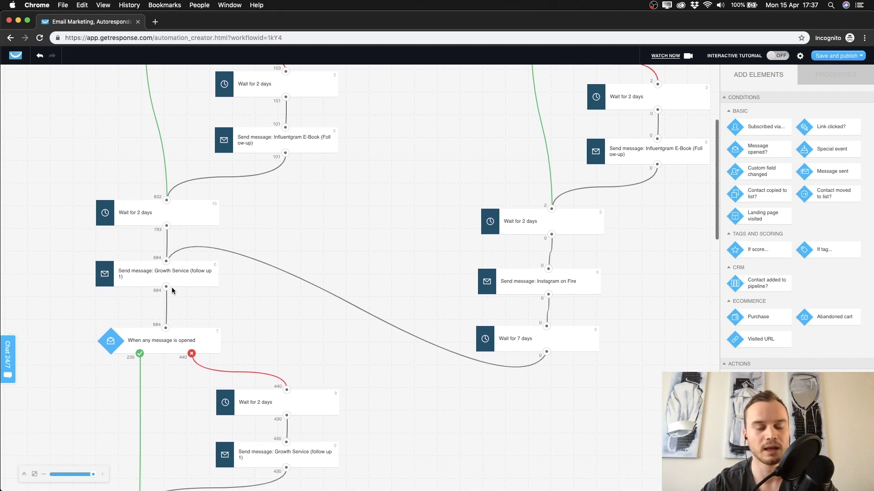
{"action": "scroll", "coordinate": [169, 234], "scroll_direction": "down", "scroll_amount": 2}
{"action": "left_click", "coordinate": [186, 195]}
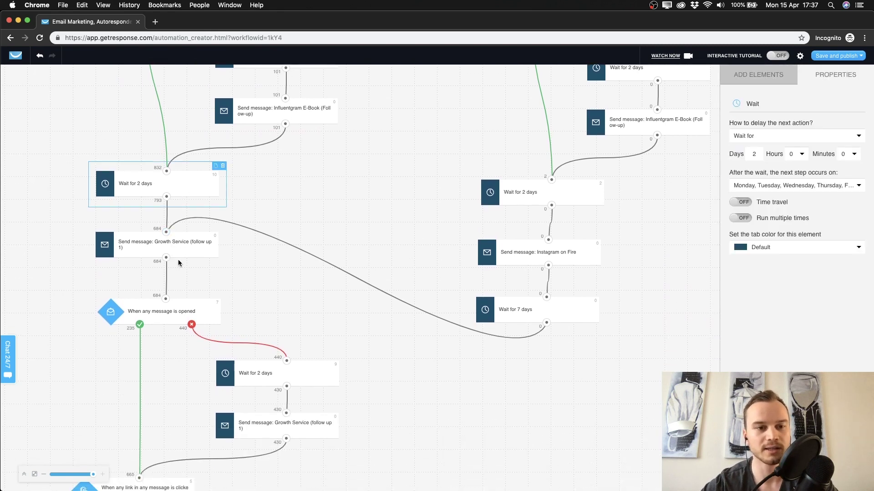
{"action": "scroll", "coordinate": [179, 263], "scroll_direction": "down", "scroll_amount": 1}
{"action": "left_click", "coordinate": [186, 230]}
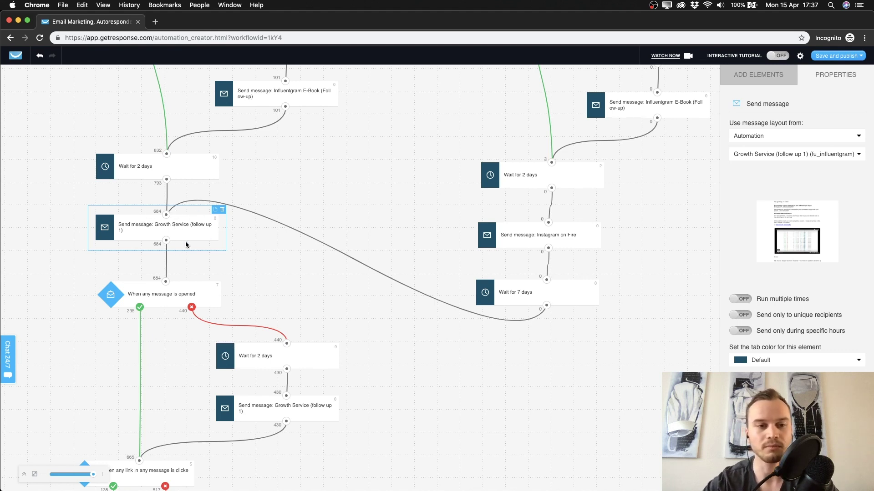
{"action": "left_click", "coordinate": [258, 249]}
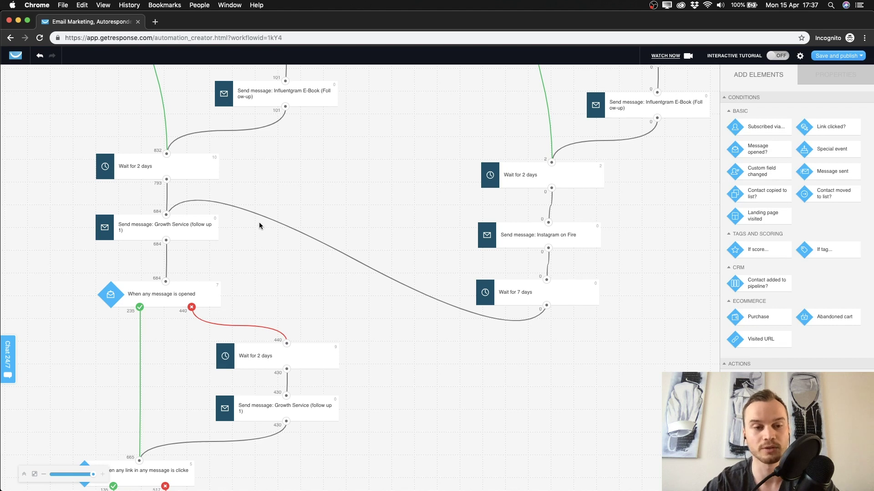
Step: Inspect the message-opened condition and the repeated Growth Service (follow up 1) message on its negative branch
{"action": "scroll", "coordinate": [259, 225], "scroll_direction": "down", "scroll_amount": 3}
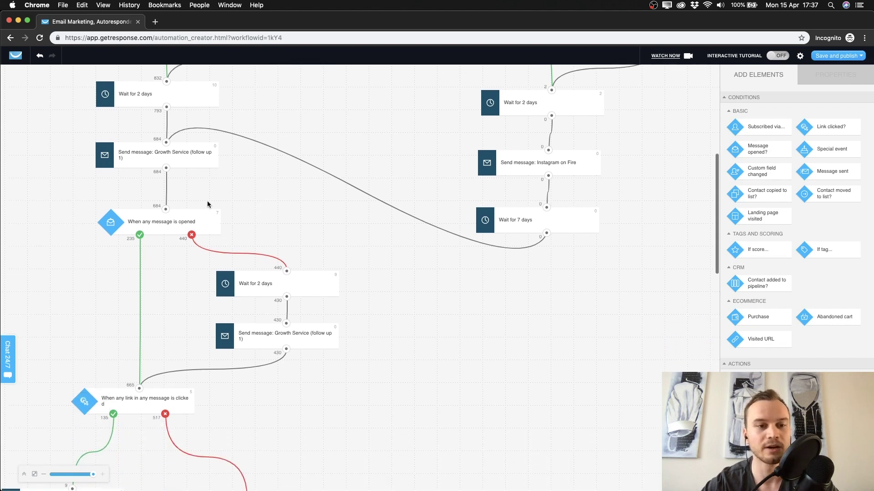
{"action": "left_click", "coordinate": [166, 235]}
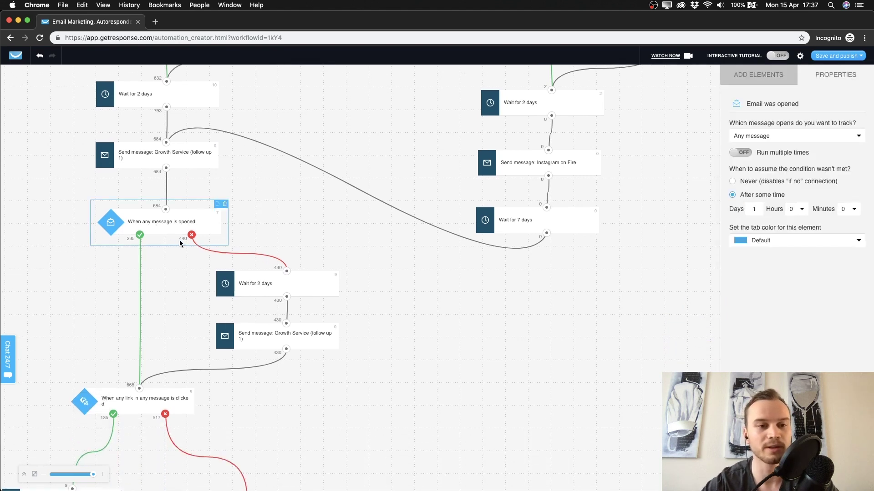
{"action": "scroll", "coordinate": [180, 240], "scroll_direction": "down", "scroll_amount": 1}
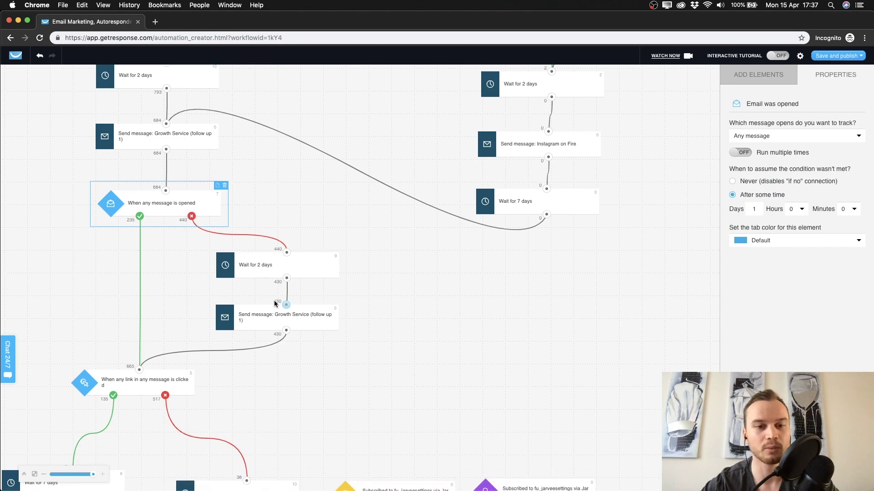
{"action": "left_click", "coordinate": [314, 326]}
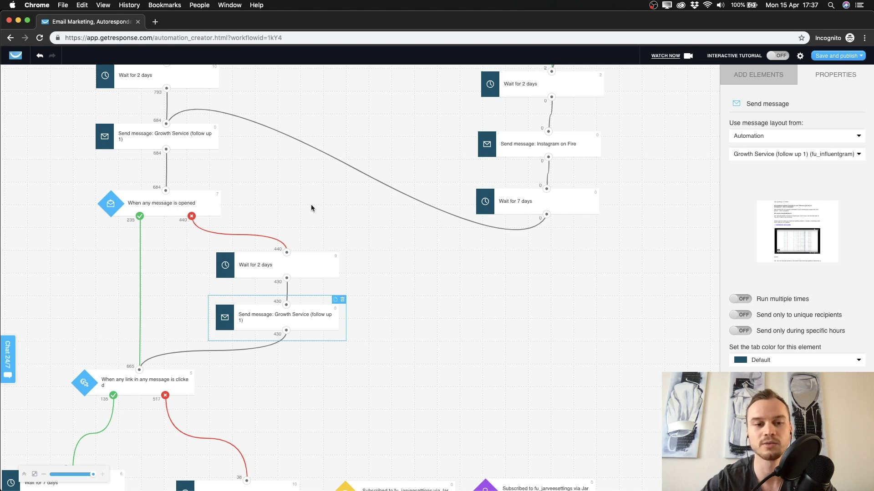
Step: Examine the second link-clicked condition's settings and its 7-day and 2-day Wait branches leading to the next message
{"action": "scroll", "coordinate": [317, 298], "scroll_direction": "down", "scroll_amount": 3}
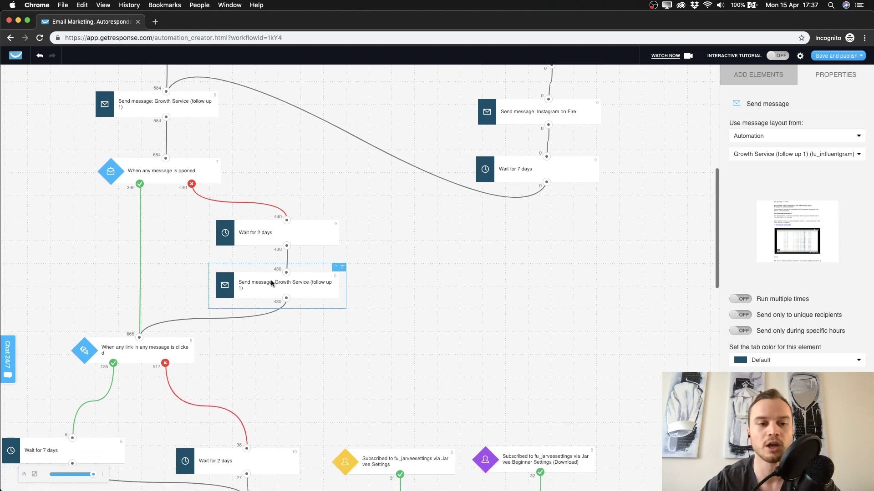
{"action": "scroll", "coordinate": [270, 282], "scroll_direction": "down", "scroll_amount": 1}
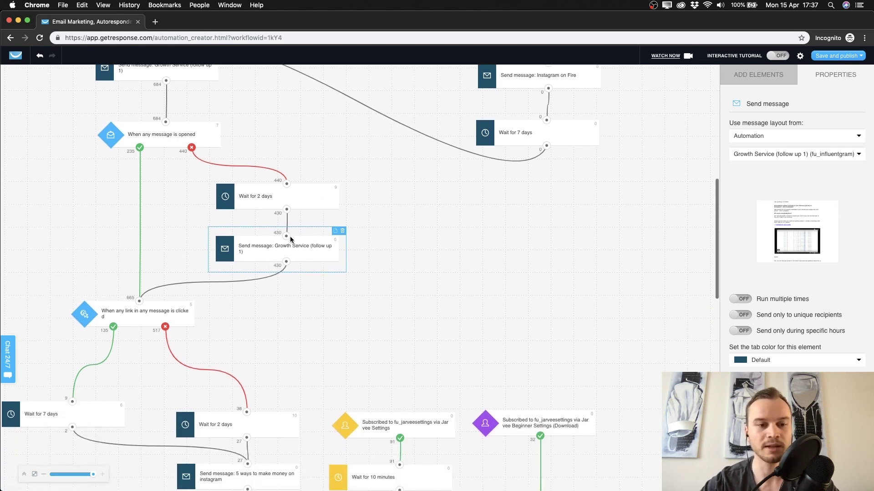
{"action": "scroll", "coordinate": [154, 272], "scroll_direction": "down", "scroll_amount": 2}
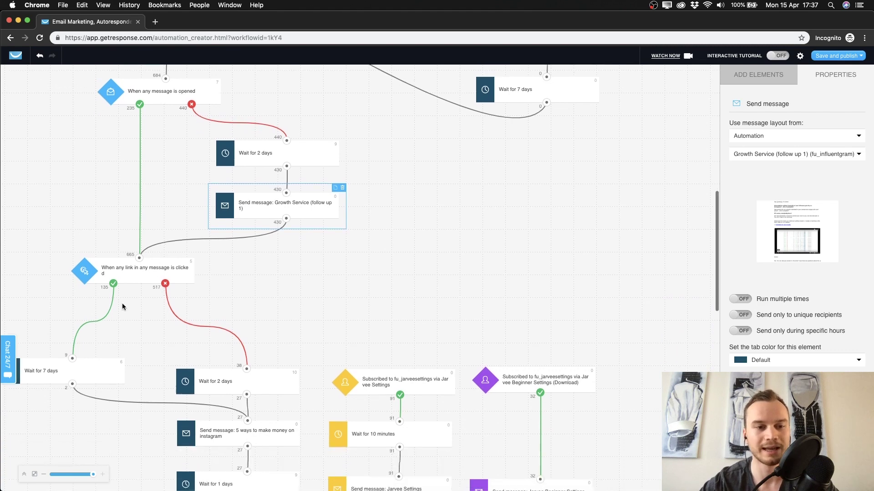
{"action": "left_click", "coordinate": [140, 279]}
{"action": "scroll", "coordinate": [137, 282], "scroll_direction": "down", "scroll_amount": 3}
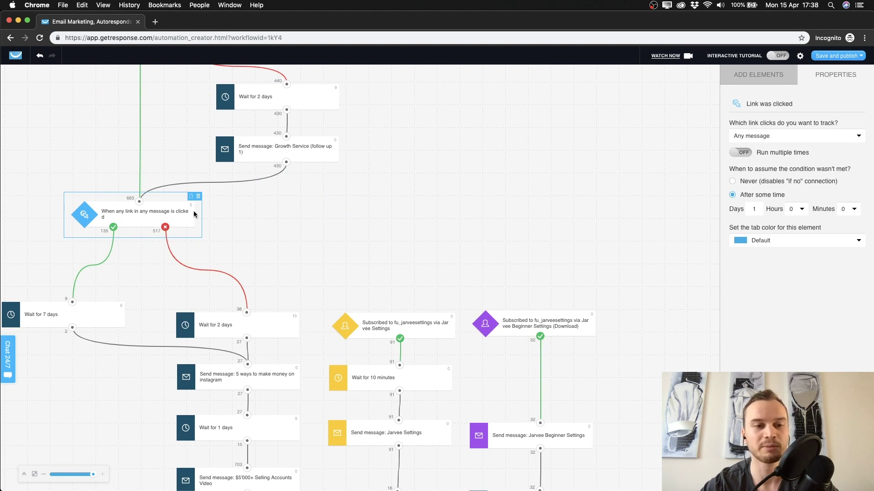
{"action": "scroll", "coordinate": [144, 247], "scroll_direction": "down", "scroll_amount": 3}
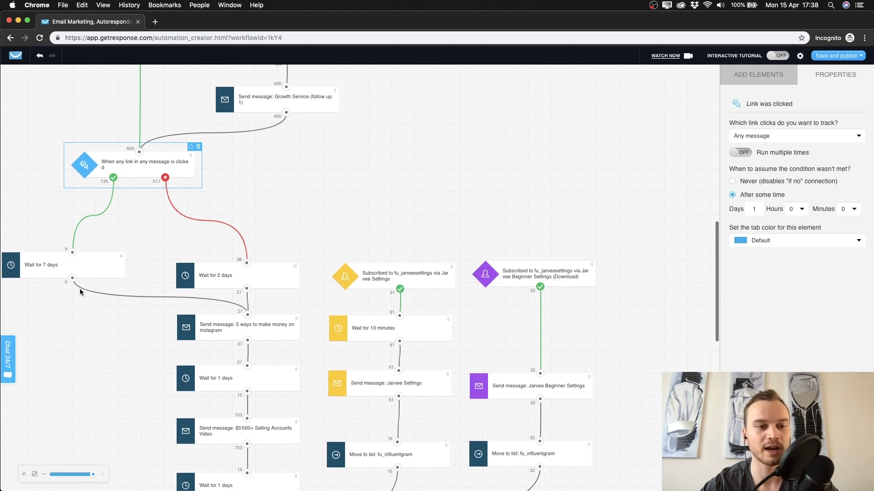
{"action": "scroll", "coordinate": [78, 289], "scroll_direction": "down", "scroll_amount": 8}
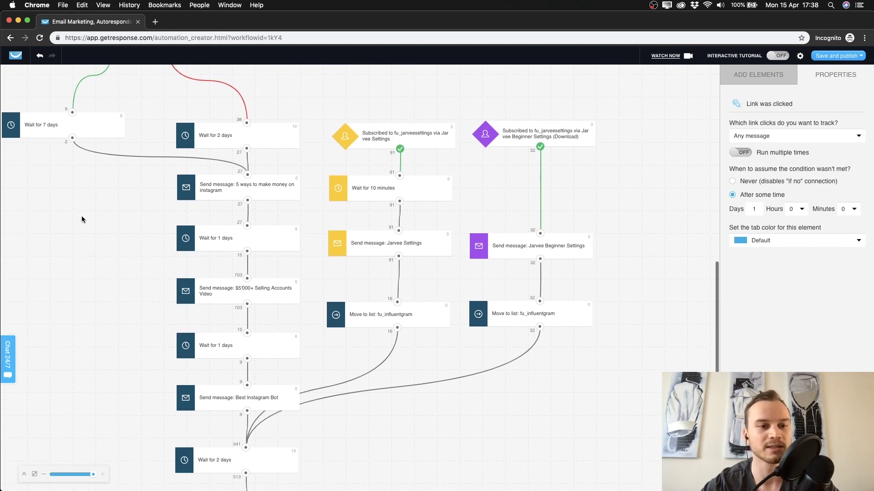
{"action": "scroll", "coordinate": [75, 276], "scroll_direction": "up", "scroll_amount": 8}
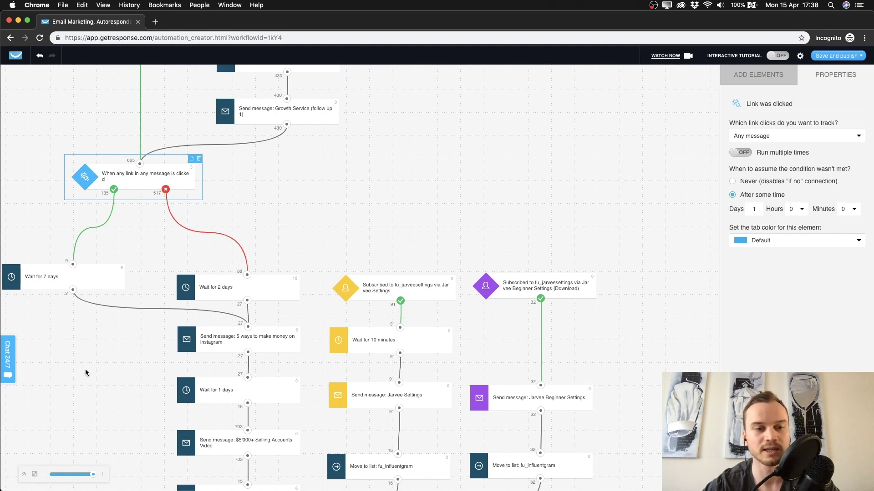
{"action": "scroll", "coordinate": [85, 370], "scroll_direction": "down", "scroll_amount": 1}
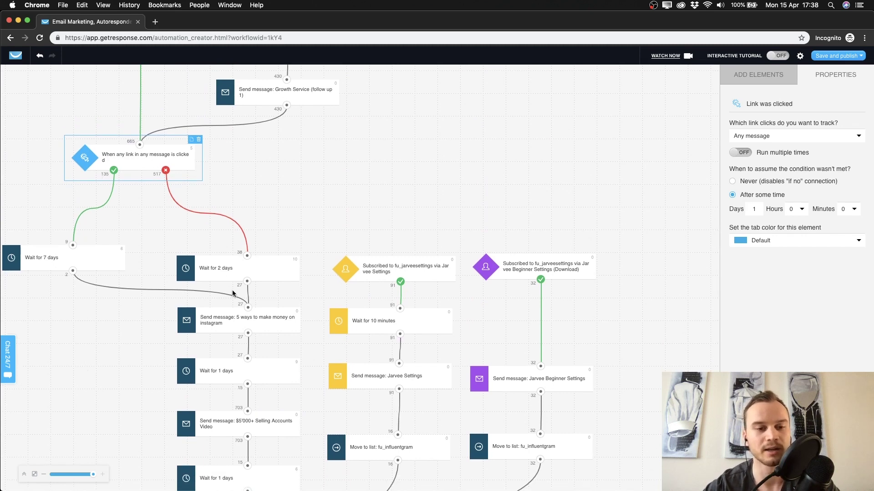
Step: Inspect the "5 ways to make money on instagram" and "$5'000+ Selling Accounts Video" messages and the 1-day Wait between them
{"action": "scroll", "coordinate": [233, 293], "scroll_direction": "down", "scroll_amount": 2}
{"action": "scroll", "coordinate": [270, 280], "scroll_direction": "down", "scroll_amount": 1}
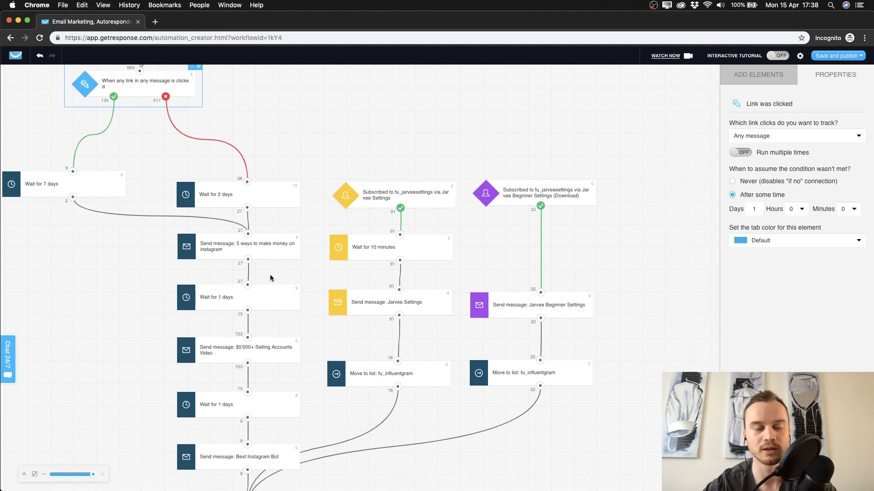
{"action": "left_click", "coordinate": [260, 248]}
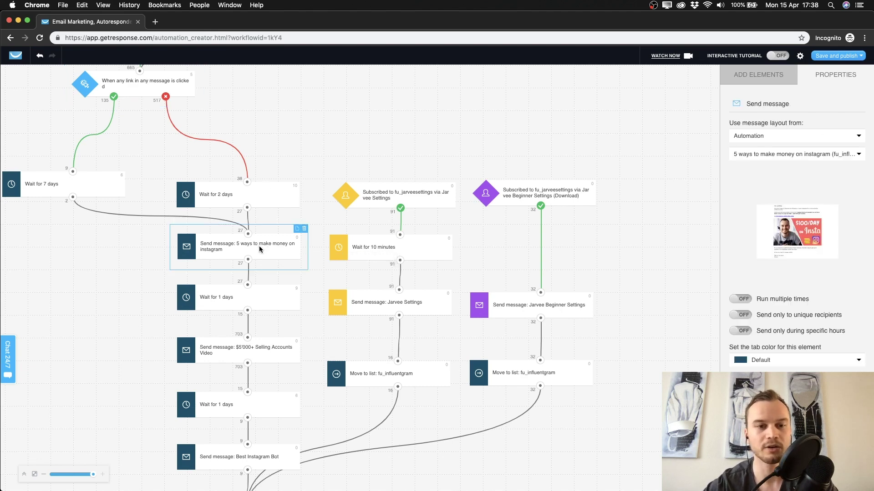
{"action": "scroll", "coordinate": [287, 244], "scroll_direction": "down", "scroll_amount": 2}
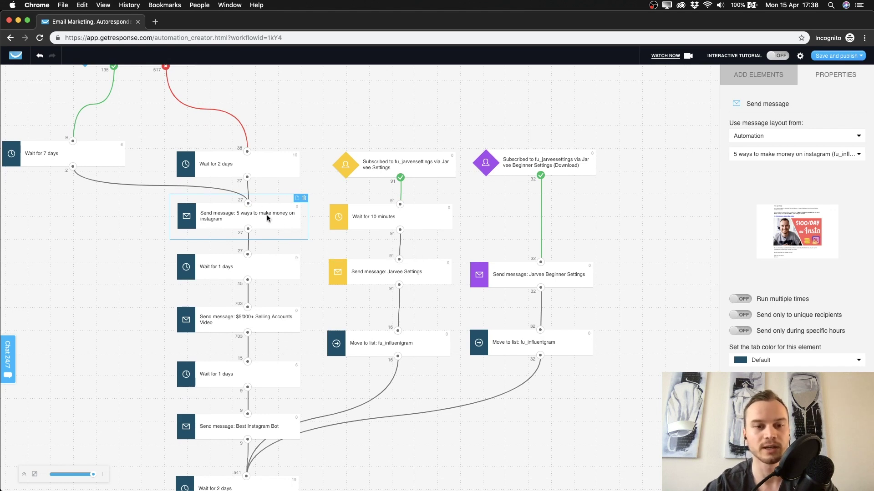
{"action": "scroll", "coordinate": [267, 215], "scroll_direction": "down", "scroll_amount": 3}
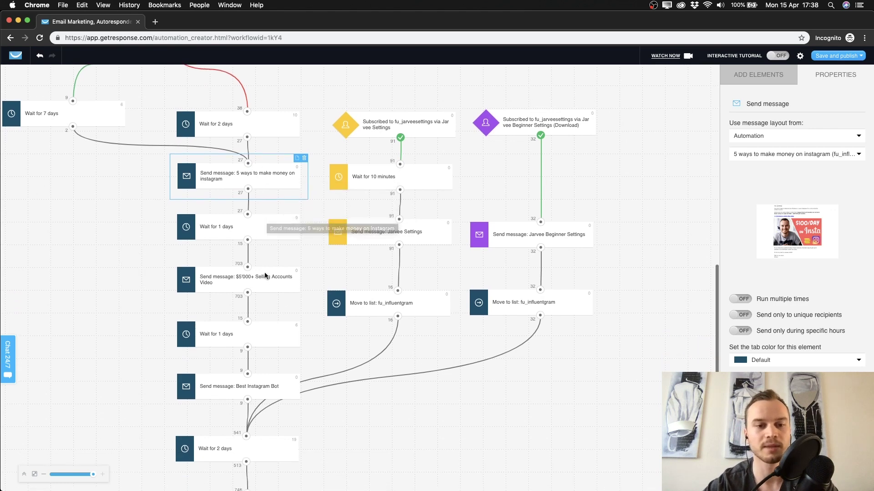
{"action": "left_click", "coordinate": [258, 228]}
{"action": "left_click", "coordinate": [258, 278]}
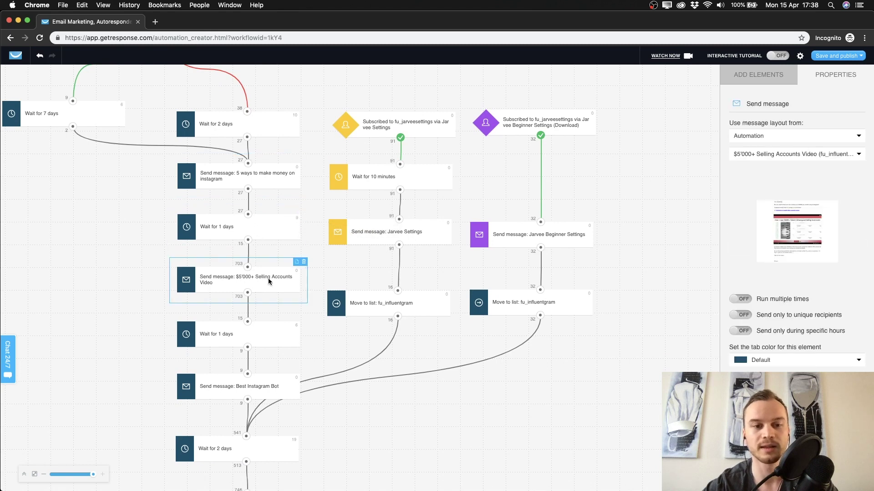
{"action": "left_click", "coordinate": [257, 179]}
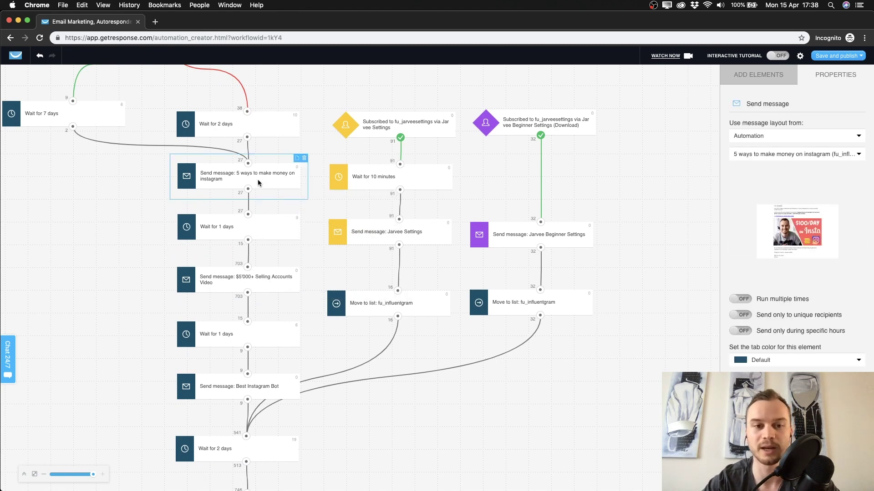
Step: Inspect the Best Instagram Bot message and review the remaining sequence down to the move to the newsletter_influentgram list
{"action": "scroll", "coordinate": [258, 273], "scroll_direction": "down", "scroll_amount": 6}
{"action": "left_click", "coordinate": [261, 282]}
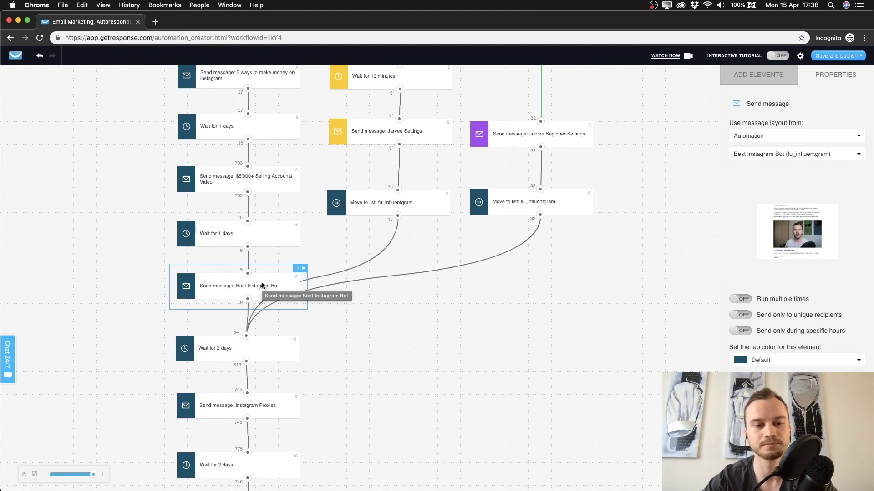
{"action": "scroll", "coordinate": [262, 286], "scroll_direction": "down", "scroll_amount": 1}
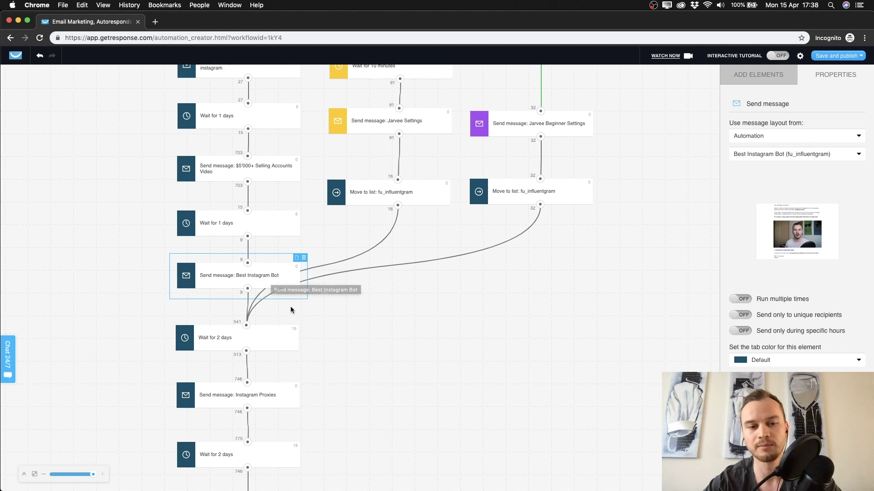
{"action": "left_click", "coordinate": [337, 315]}
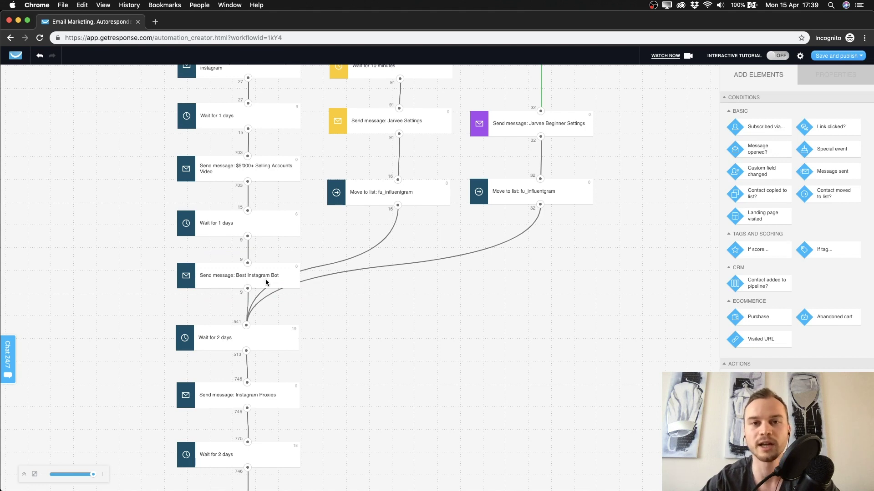
{"action": "scroll", "coordinate": [353, 324], "scroll_direction": "down", "scroll_amount": 3}
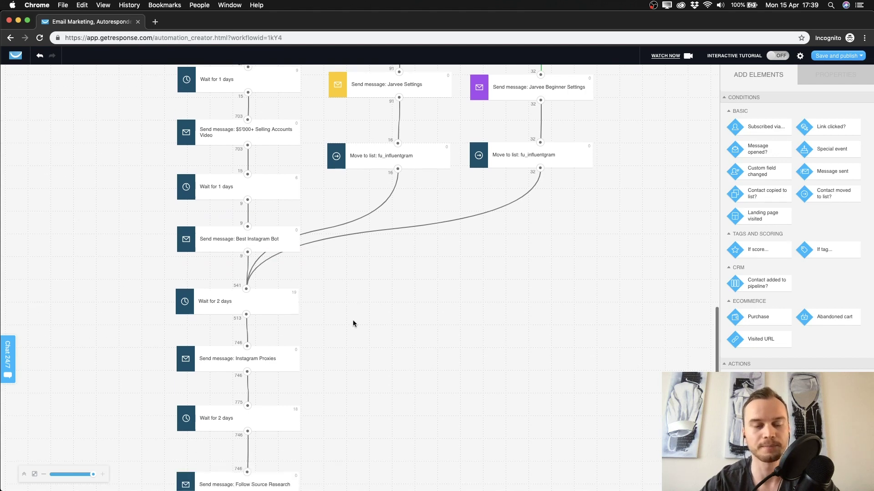
{"action": "scroll", "coordinate": [271, 279], "scroll_direction": "down", "scroll_amount": 2}
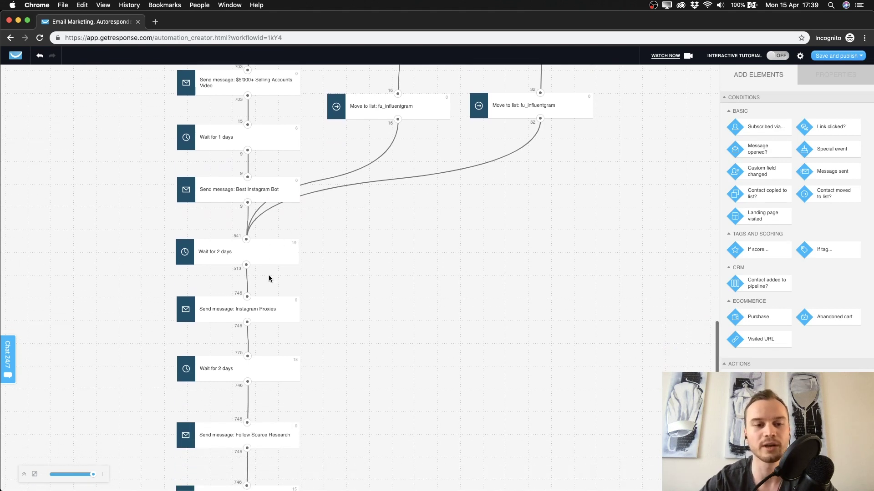
{"action": "scroll", "coordinate": [278, 327], "scroll_direction": "down", "scroll_amount": 6}
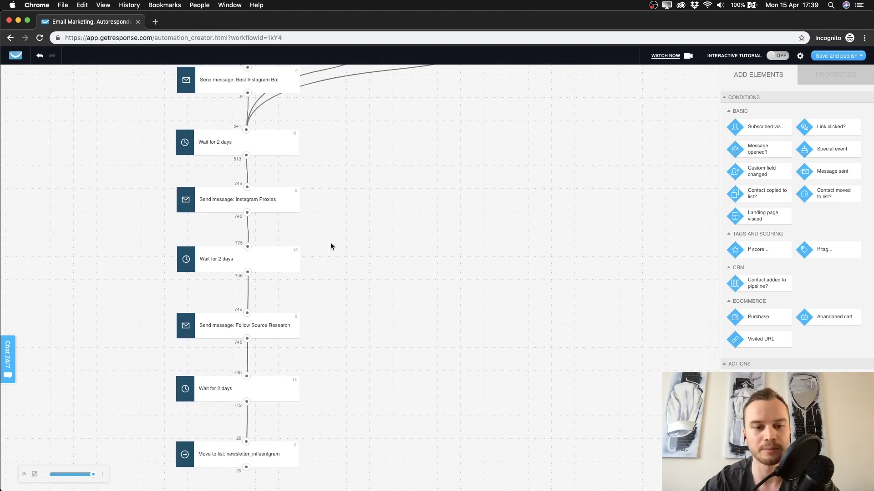
Step: Inspect the Jarvee Settings and Jarvee Beginner Settings (Download) subscription conditions and trace their branches into the shared 2-day Wait
{"action": "scroll", "coordinate": [339, 331], "scroll_direction": "up", "scroll_amount": 5}
{"action": "scroll", "coordinate": [338, 331], "scroll_direction": "up", "scroll_amount": 3}
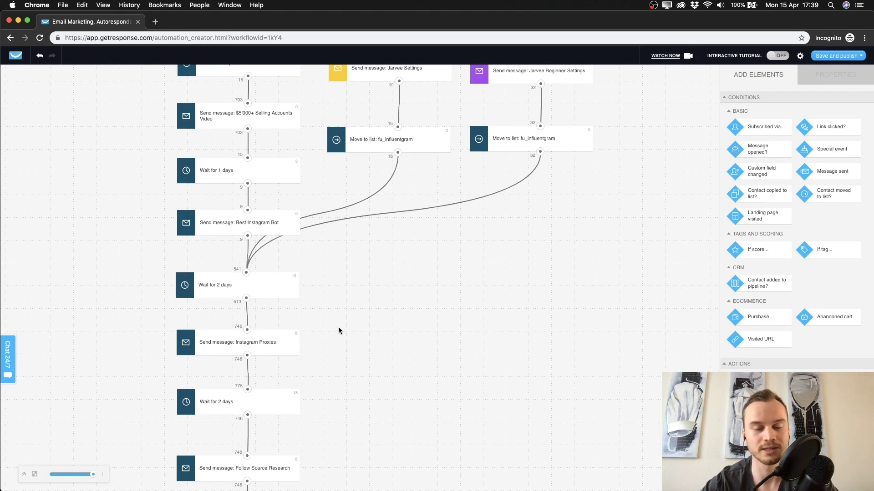
{"action": "scroll", "coordinate": [339, 331], "scroll_direction": "up", "scroll_amount": 4}
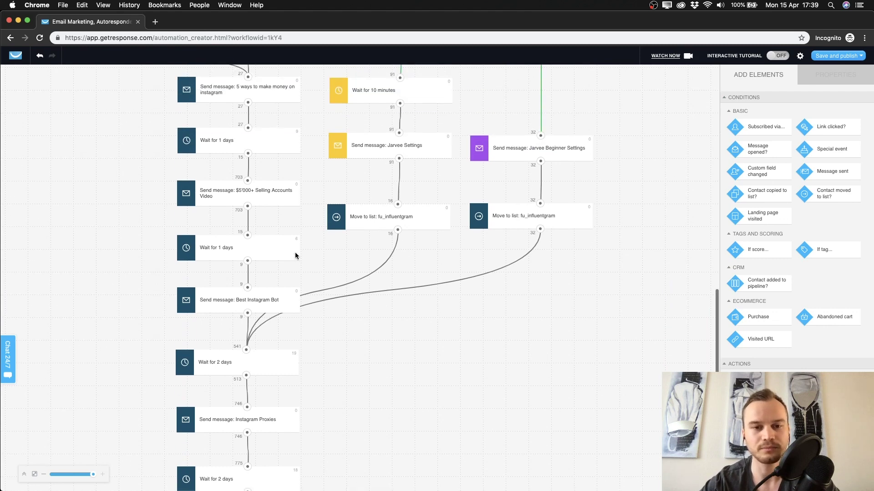
{"action": "scroll", "coordinate": [311, 248], "scroll_direction": "down", "scroll_amount": 13}
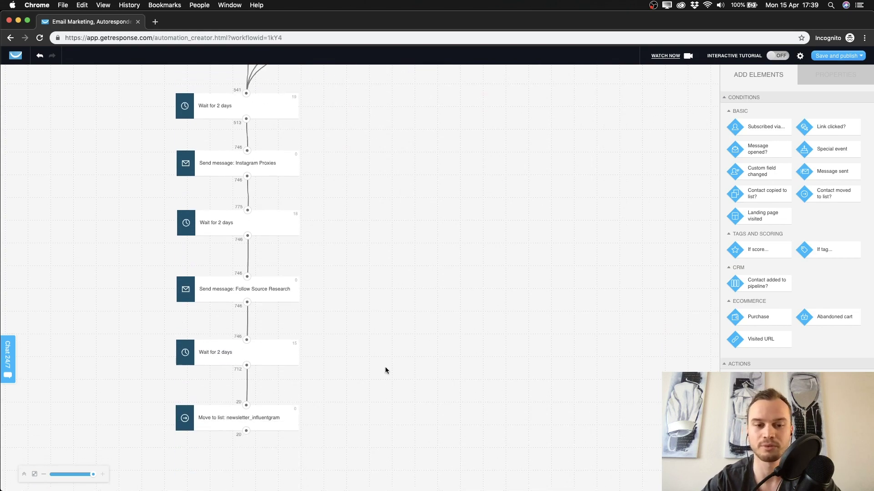
{"action": "scroll", "coordinate": [409, 241], "scroll_direction": "up", "scroll_amount": 7}
{"action": "scroll", "coordinate": [405, 206], "scroll_direction": "up", "scroll_amount": 14}
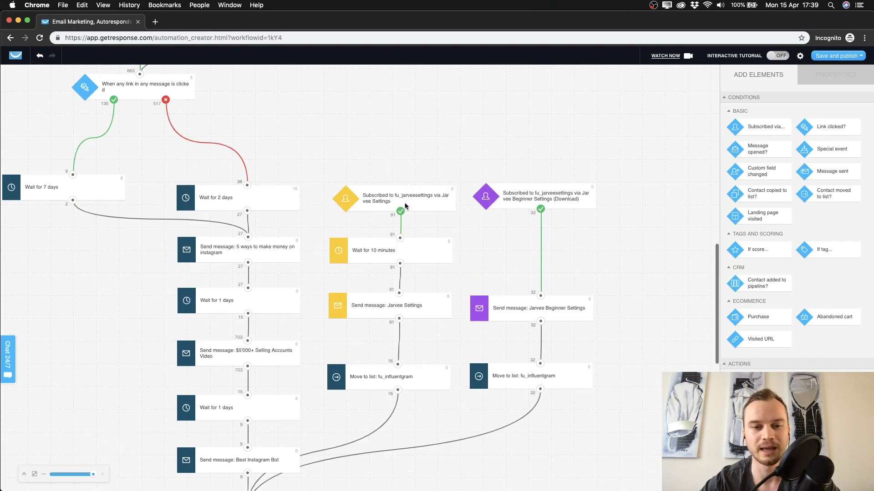
{"action": "left_click", "coordinate": [515, 195]}
{"action": "left_click", "coordinate": [376, 196]}
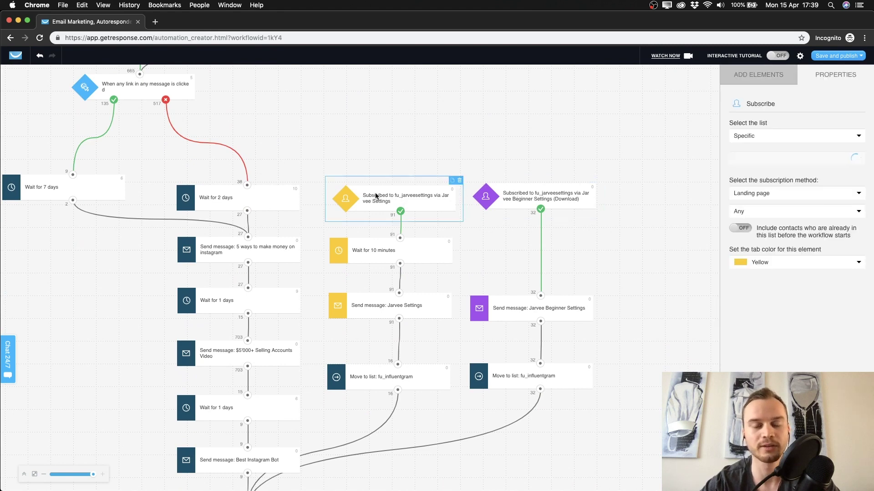
{"action": "left_click", "coordinate": [534, 190]}
{"action": "scroll", "coordinate": [481, 229], "scroll_direction": "down", "scroll_amount": 5}
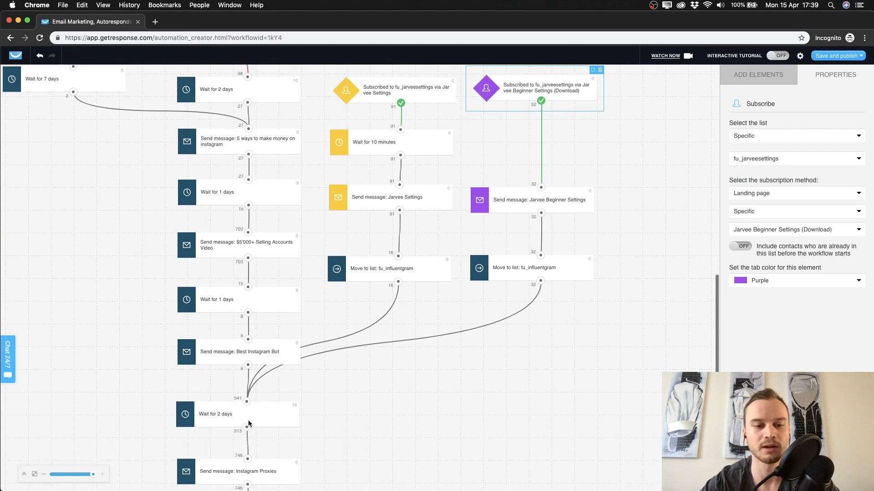
Step: Examine the settings of the final move to the newsletter_influentgram list and the message sequence leading to it
{"action": "scroll", "coordinate": [247, 420], "scroll_direction": "down", "scroll_amount": 8}
{"action": "scroll", "coordinate": [391, 255], "scroll_direction": "down", "scroll_amount": 6}
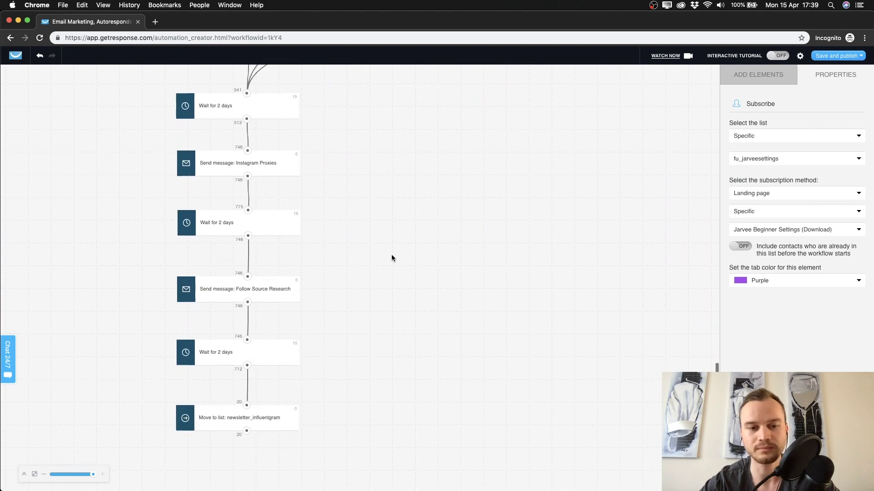
{"action": "left_click", "coordinate": [262, 426]}
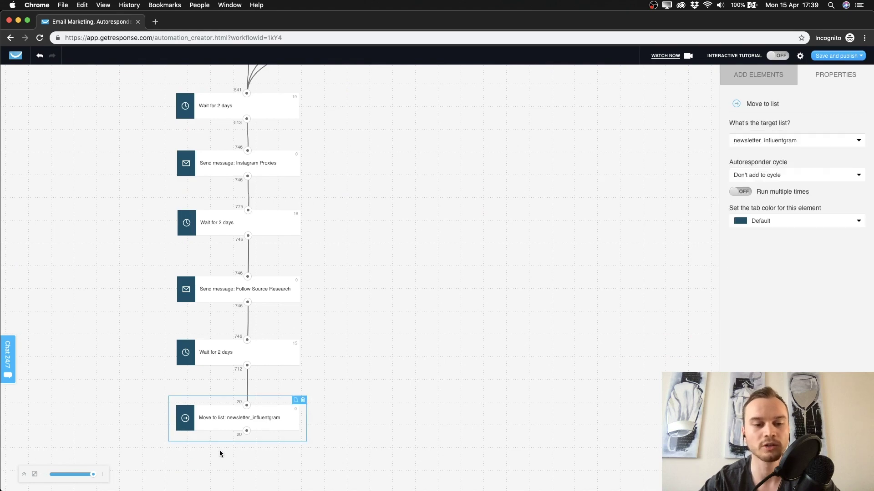
{"action": "scroll", "coordinate": [258, 295], "scroll_direction": "up", "scroll_amount": 6}
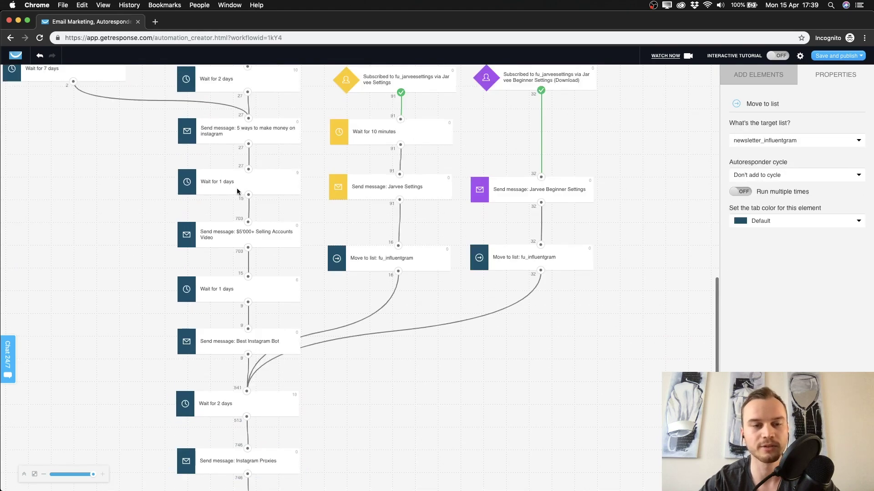
{"action": "scroll", "coordinate": [258, 292], "scroll_direction": "down", "scroll_amount": 6}
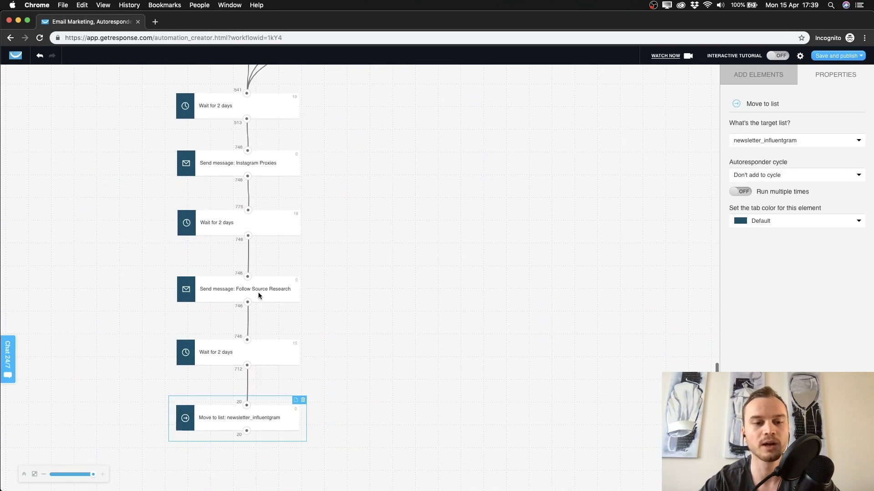
{"action": "left_click", "coordinate": [272, 417]}
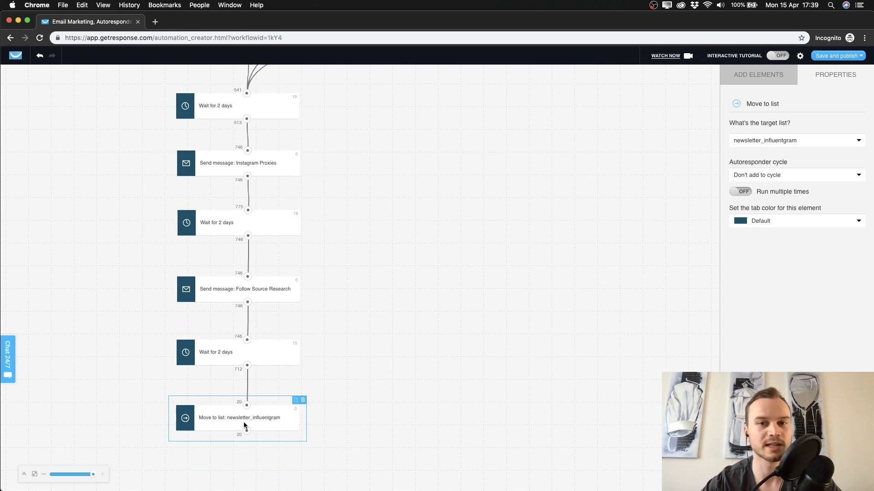
Step: Review the workflow from its final list move back up to the two Influentgram E-Book subscription branches at the start
{"action": "scroll", "coordinate": [340, 367], "scroll_direction": "down", "scroll_amount": 2}
{"action": "scroll", "coordinate": [328, 360], "scroll_direction": "up", "scroll_amount": 10}
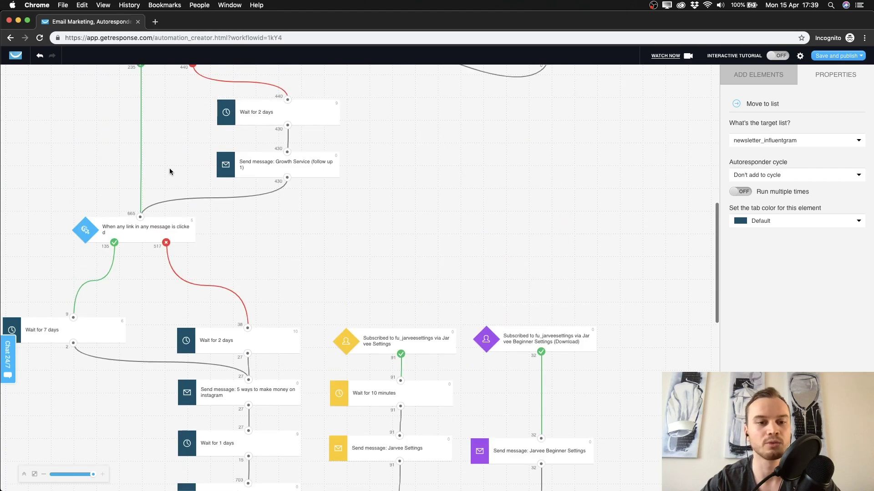
{"action": "scroll", "coordinate": [317, 353], "scroll_direction": "down", "scroll_amount": 8}
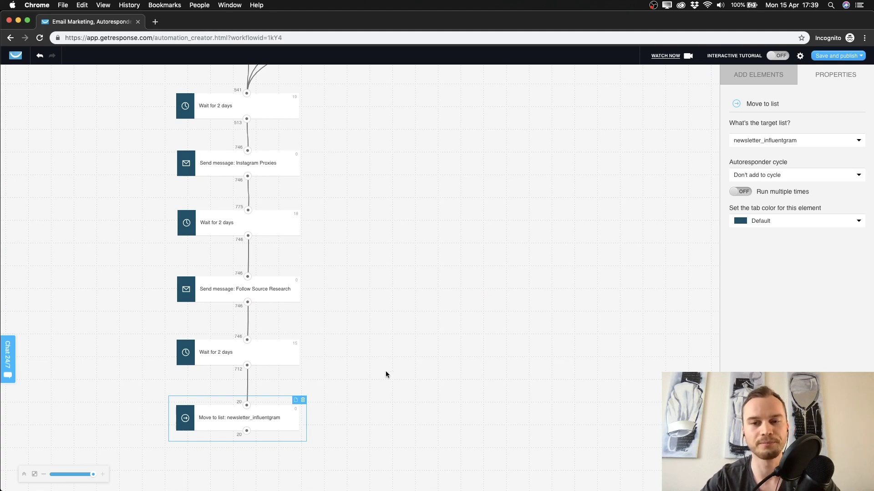
{"action": "scroll", "coordinate": [385, 374], "scroll_direction": "up", "scroll_amount": 10}
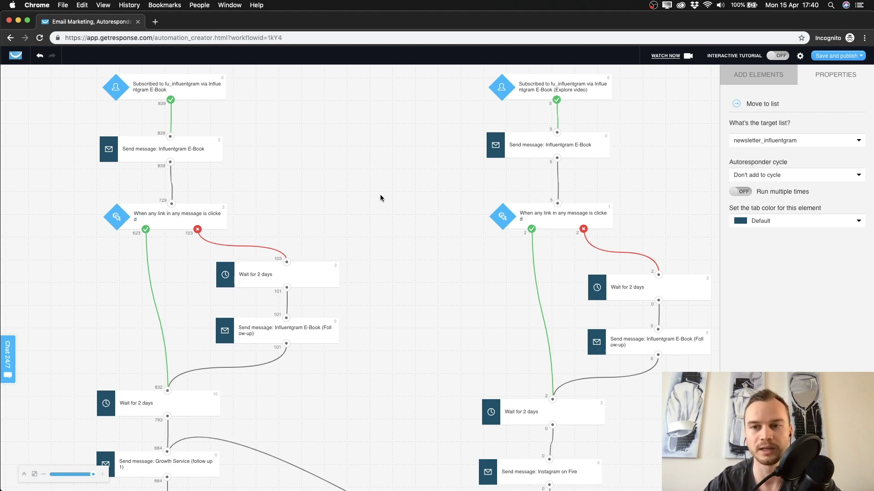
{"action": "scroll", "coordinate": [407, 245], "scroll_direction": "down", "scroll_amount": 1}
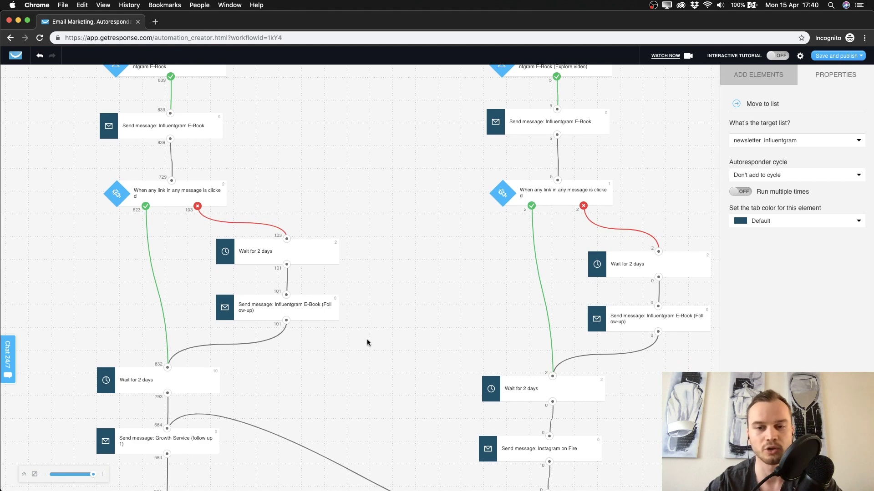